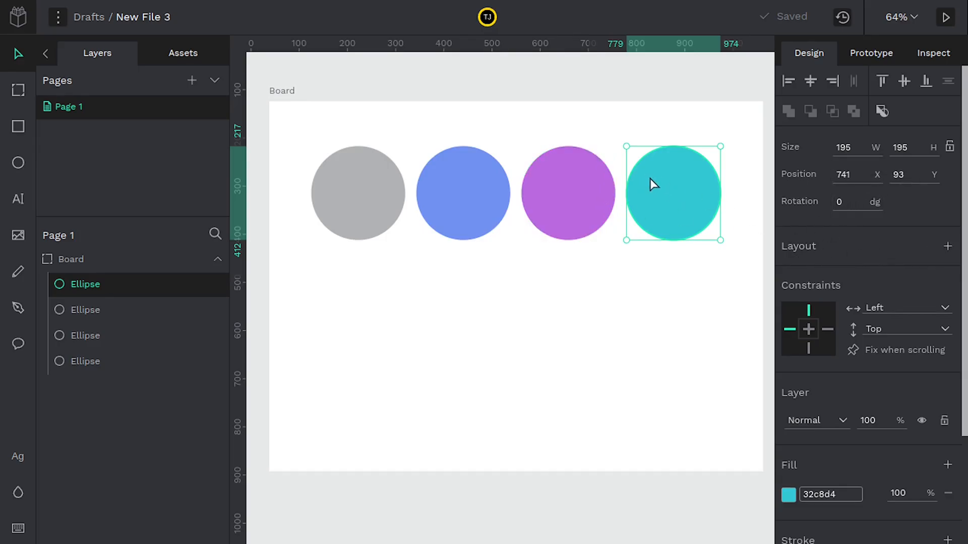
Step: Examine the layer actions available for the blue circle, plus the board and its four ellipse layers individually and together
{"action": "right_click", "coordinate": [485, 180]}
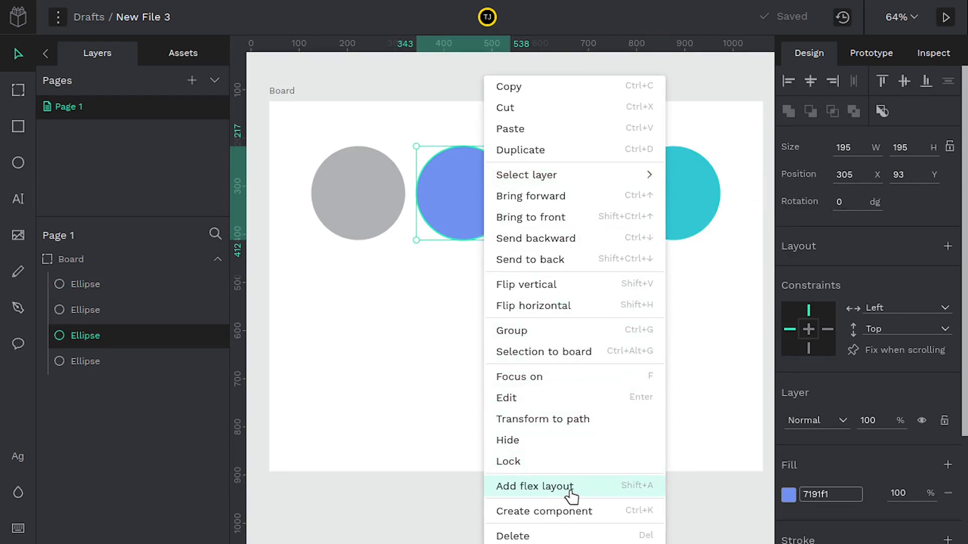
{"action": "left_click", "coordinate": [349, 296]}
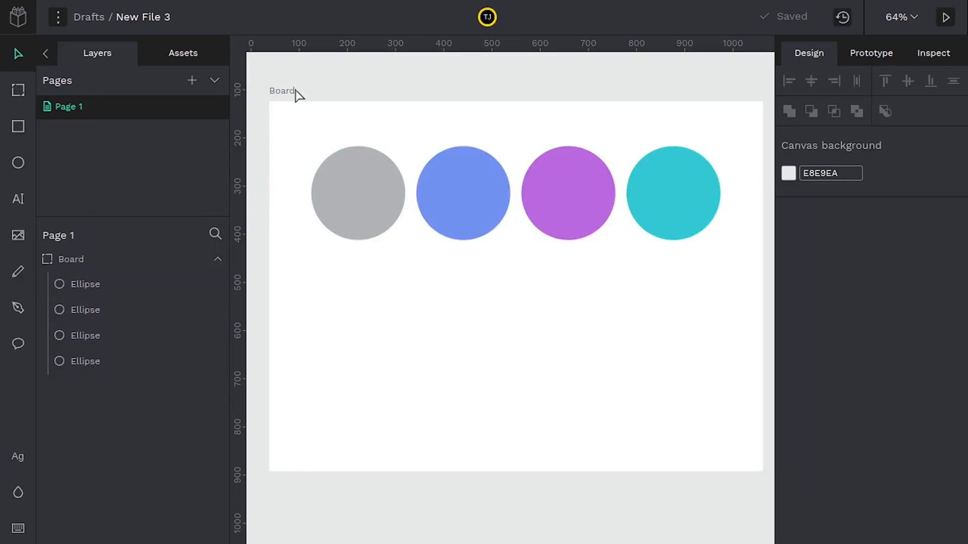
{"action": "left_click", "coordinate": [63, 252]}
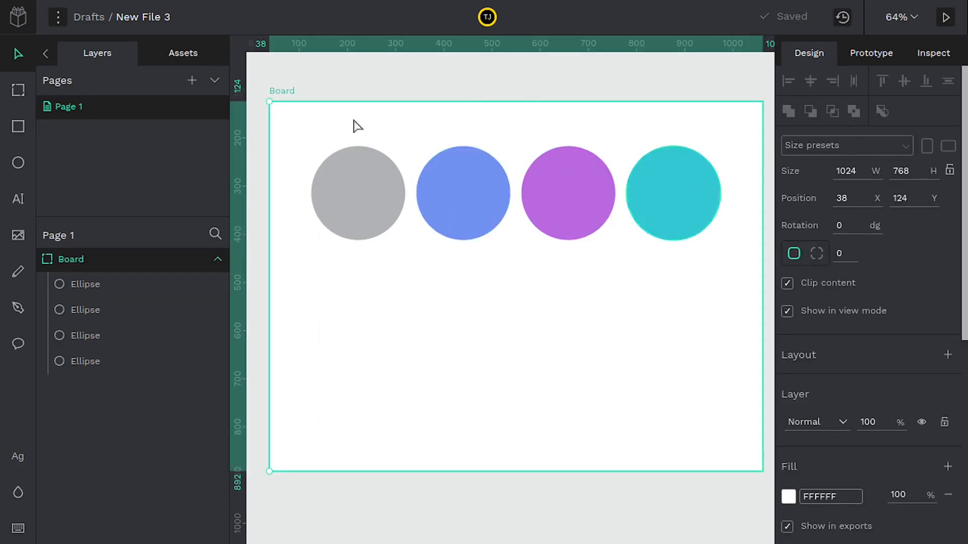
{"action": "left_click", "coordinate": [92, 286]}
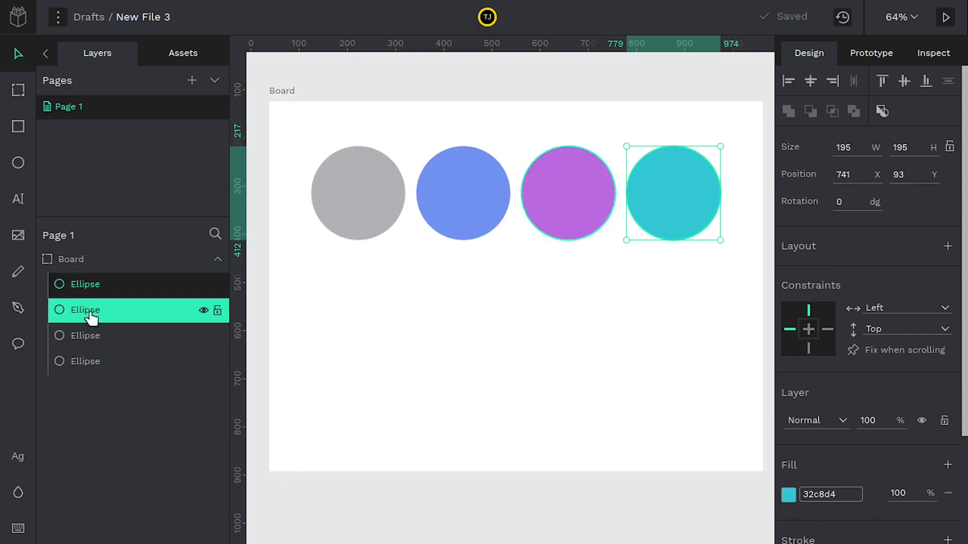
{"action": "left_click", "coordinate": [93, 311]}
{"action": "left_click", "coordinate": [91, 337]}
{"action": "left_click", "coordinate": [90, 372]}
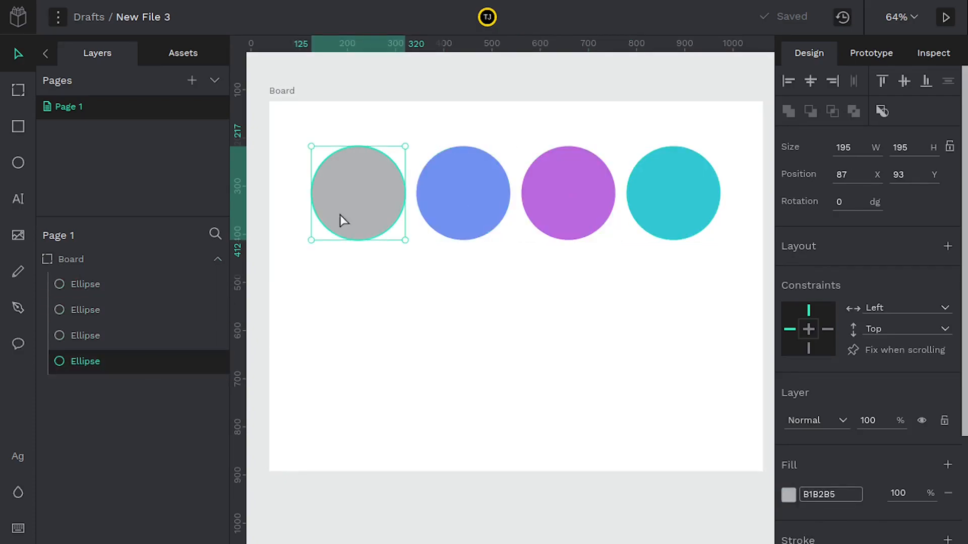
{"action": "key", "text": "ctrl+a"}
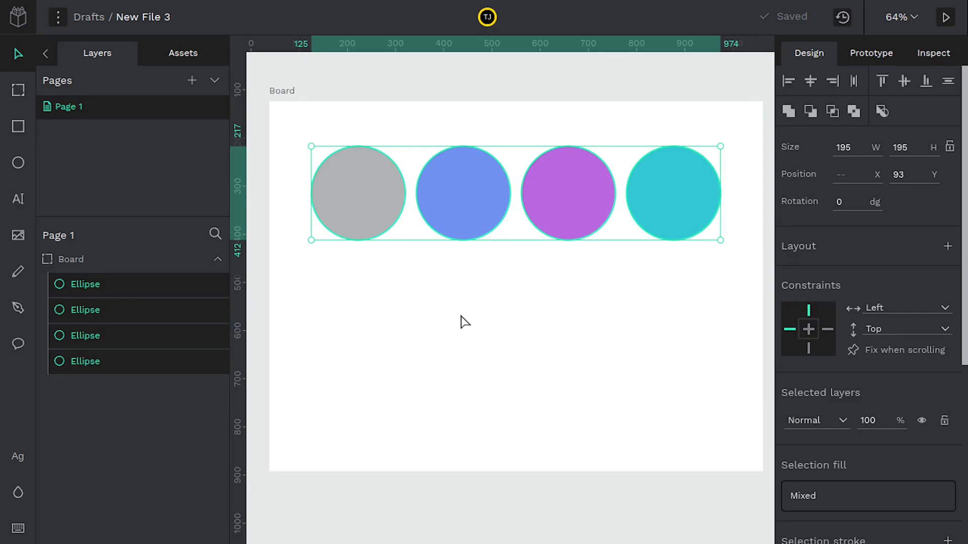
{"action": "left_click", "coordinate": [464, 321]}
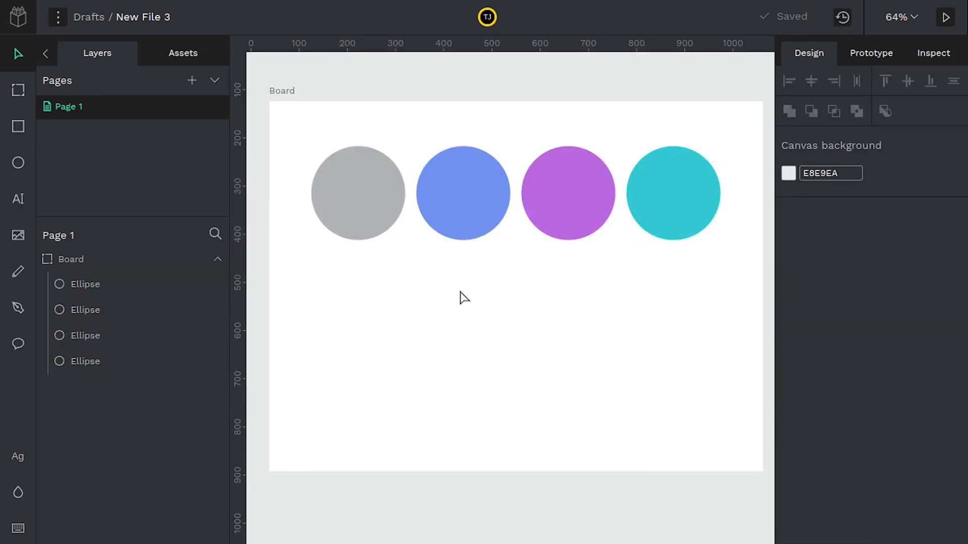
Step: Delete the blue circle and move the grey circle into its place beside the purple circle
{"action": "left_click", "coordinate": [459, 194]}
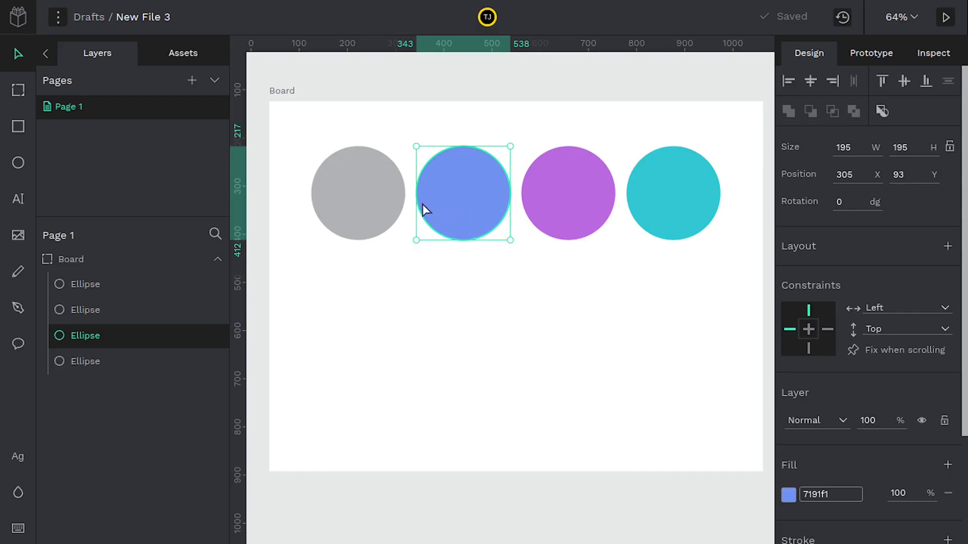
{"action": "key", "text": "Delete"}
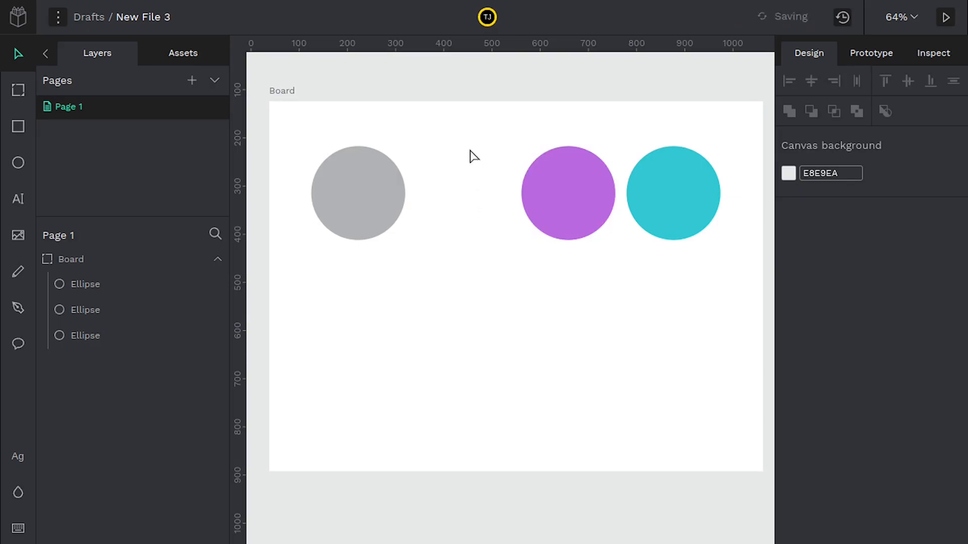
{"action": "left_click_drag", "start_coordinate": [378, 202], "coordinate": [477, 196]}
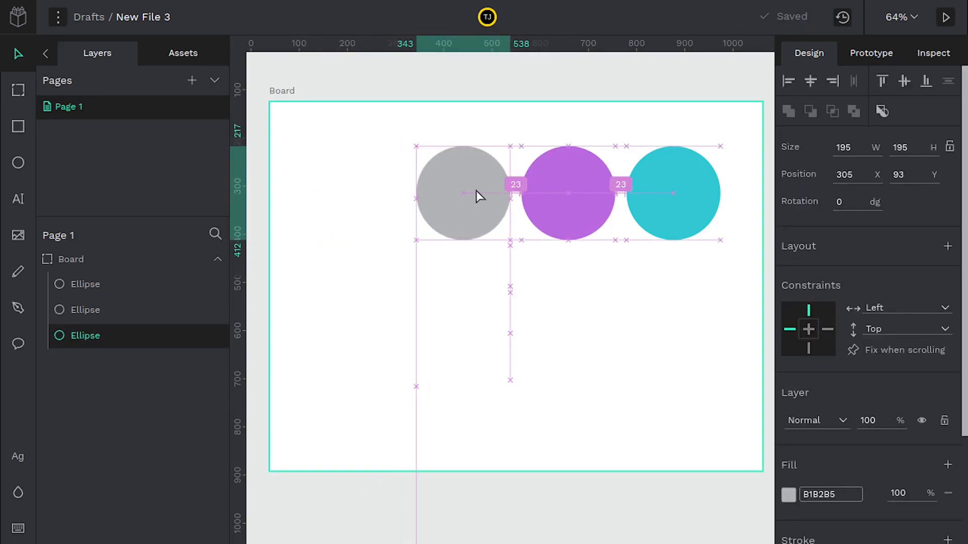
{"action": "left_click", "coordinate": [533, 330]}
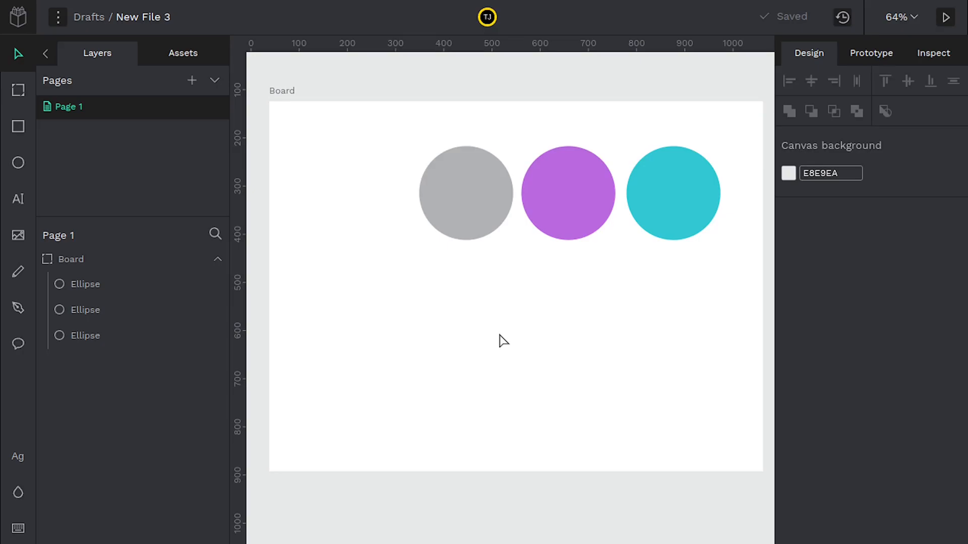
Step: Duplicate the grey circle and place the copy at the start of the row, at about X 83, Y 93
{"action": "left_click", "coordinate": [467, 222]}
{"action": "key", "text": "ctrl+d"}
{"action": "left_click_drag", "start_coordinate": [462, 203], "coordinate": [355, 205]}
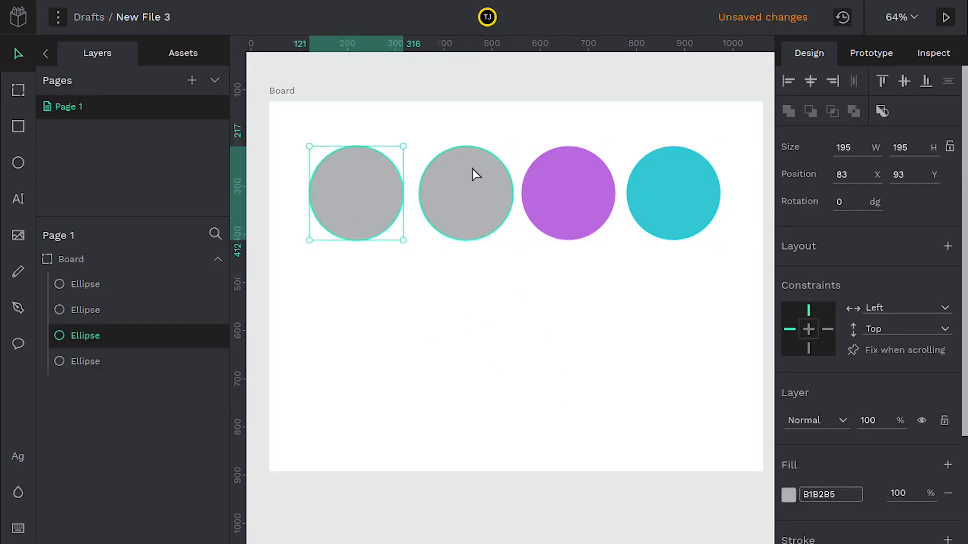
Step: Delete the grey circle beside the purple one and move the remaining grey circle into its place
{"action": "left_click", "coordinate": [476, 181]}
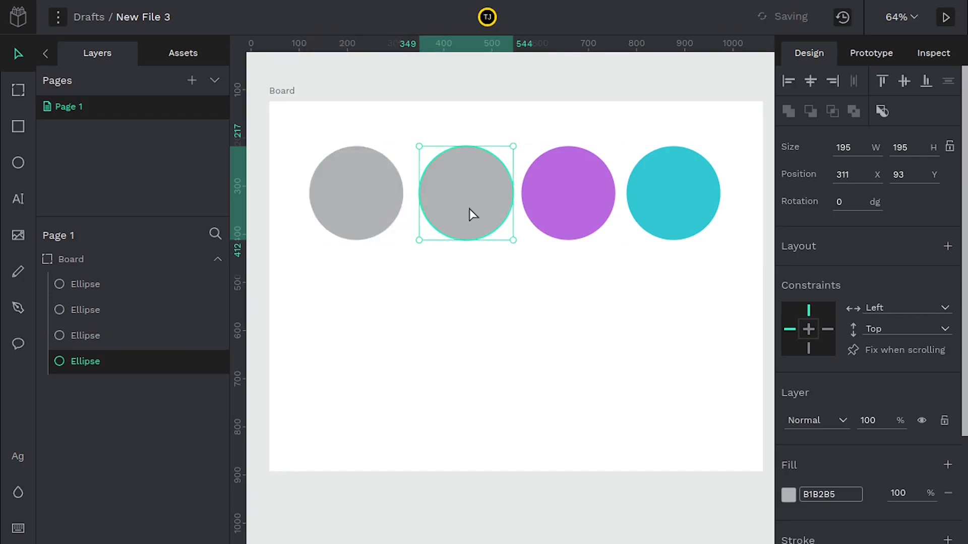
{"action": "key", "text": "Delete"}
{"action": "left_click_drag", "start_coordinate": [374, 201], "coordinate": [464, 222]}
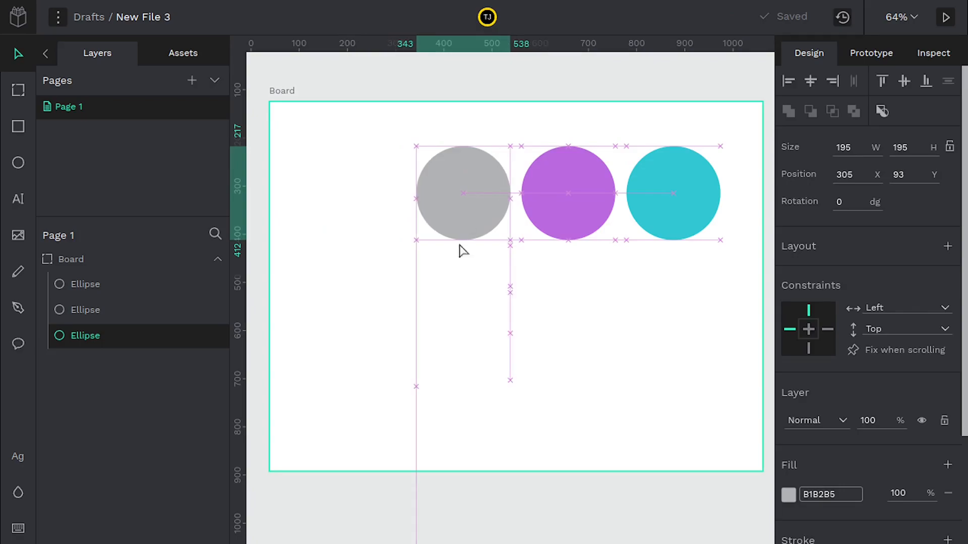
{"action": "left_click", "coordinate": [463, 334]}
Step: Undo the circle deletions, moves and duplication back to the original grey, blue, purple and turquoise row
{"action": "key", "text": "ctrl+z"}
{"action": "key", "text": "ctrl+z"}
{"action": "key", "text": "ctrl+z"}
{"action": "key", "text": "ctrl+z"}
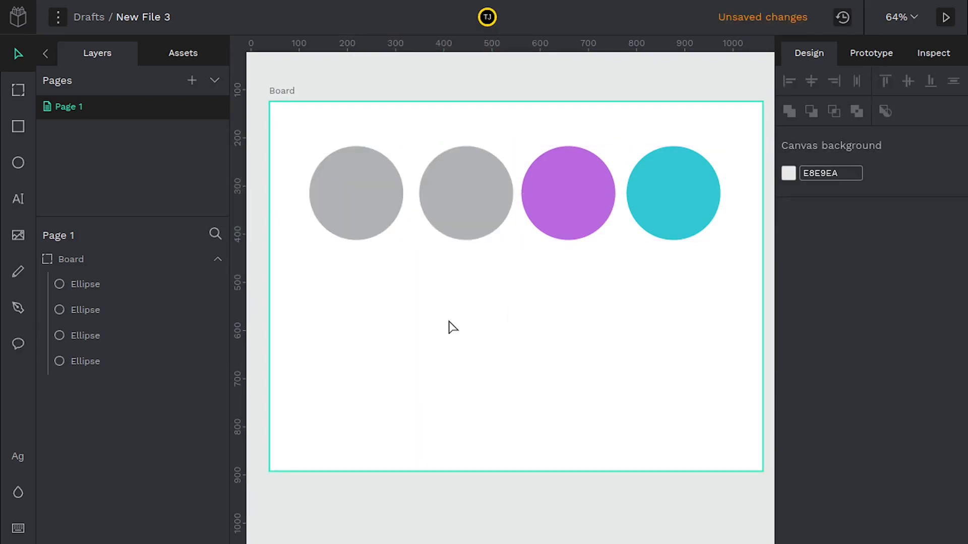
{"action": "key", "text": "ctrl+z"}
{"action": "key", "text": "ctrl+z"}
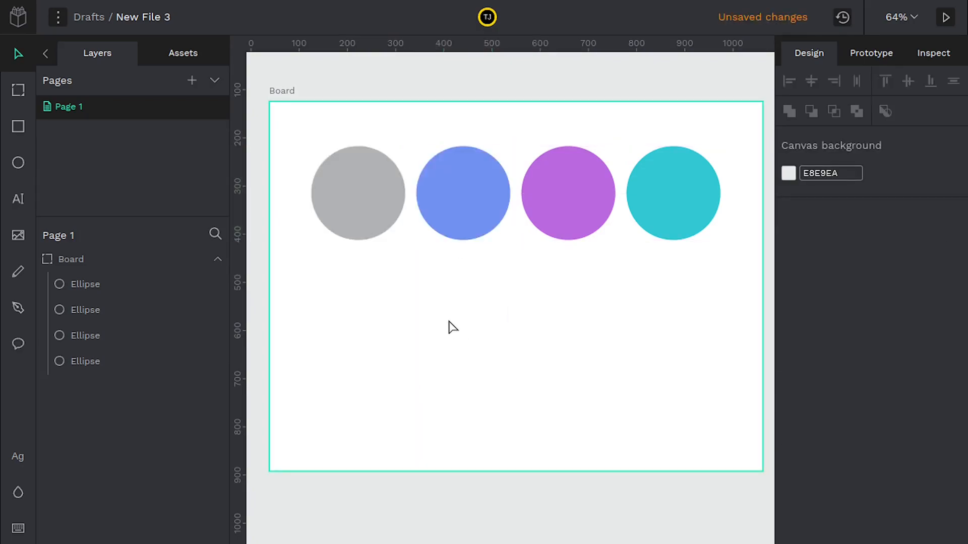
Step: Select all four circles and add a flex layout to them
{"action": "left_click_drag", "start_coordinate": [288, 111], "coordinate": [751, 303]}
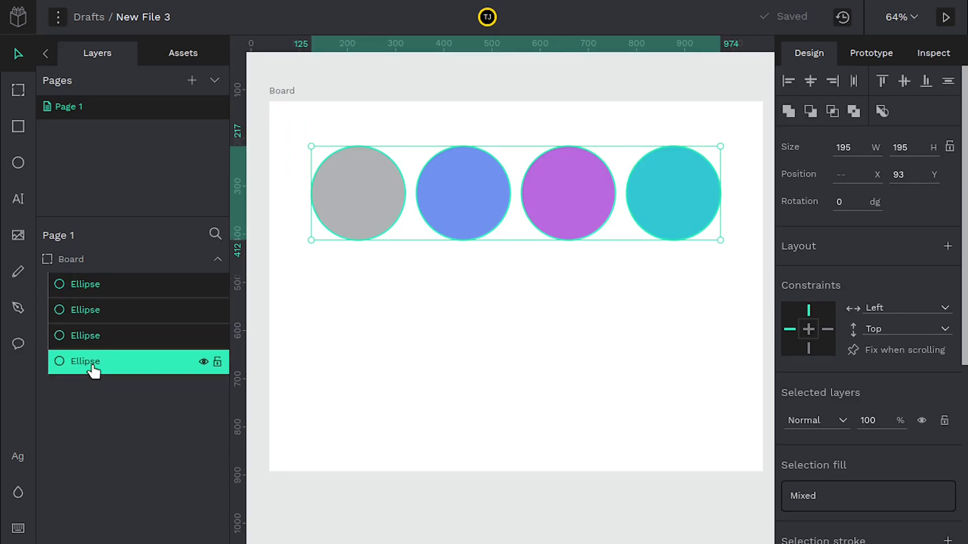
{"action": "right_click", "coordinate": [375, 199]}
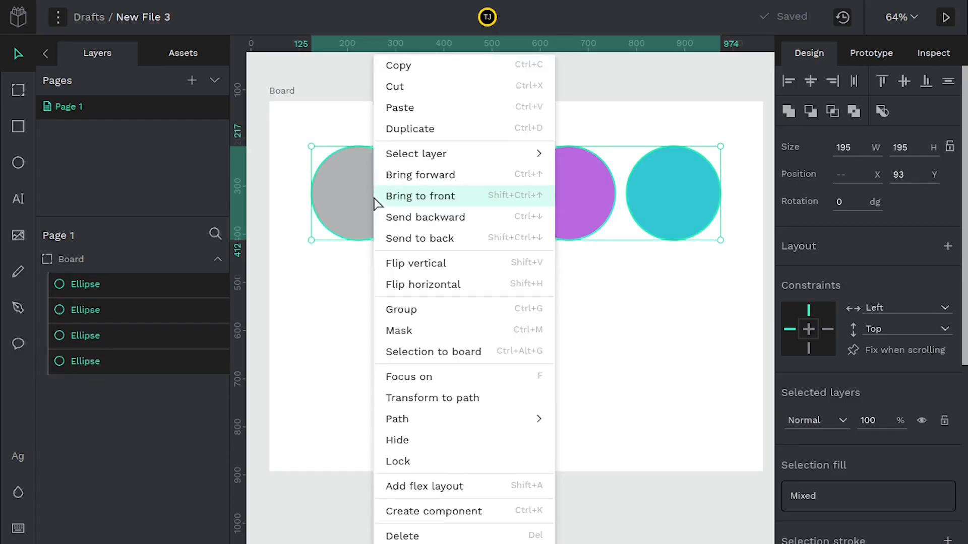
{"action": "left_click", "coordinate": [411, 488]}
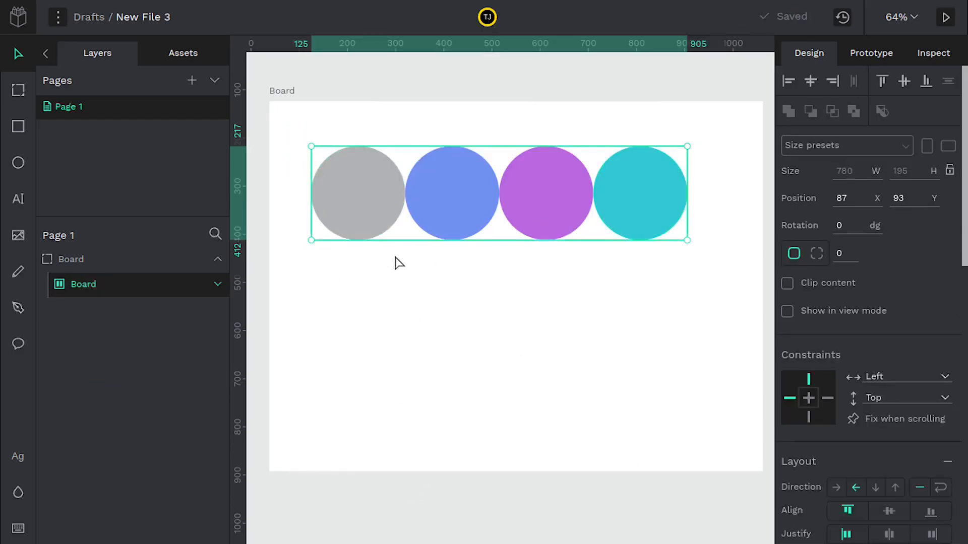
Step: Expand the new flex board to review its nested ellipses and rename the board as Circles
{"action": "left_click", "coordinate": [218, 284]}
{"action": "left_click", "coordinate": [119, 314]}
{"action": "left_click", "coordinate": [106, 335]}
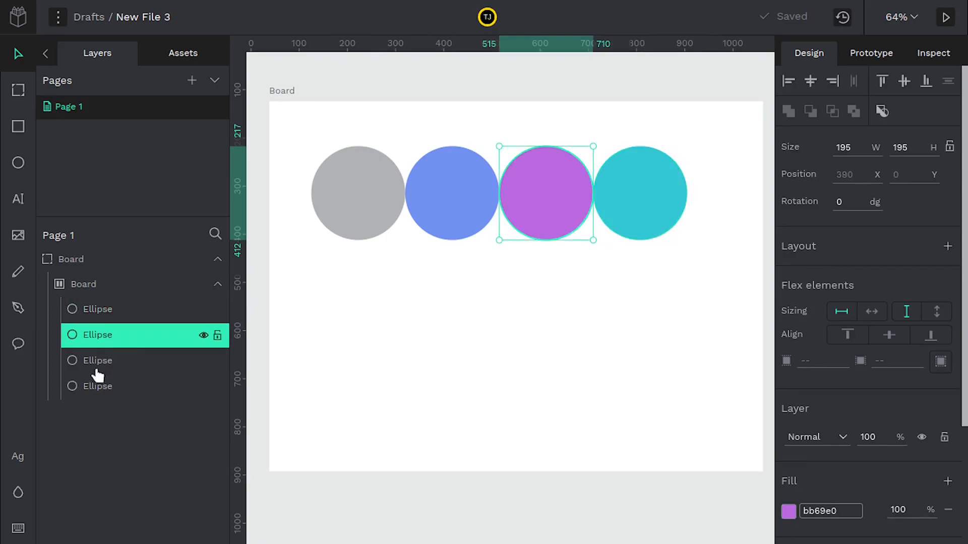
{"action": "left_click_drag", "start_coordinate": [93, 383], "coordinate": [82, 286]}
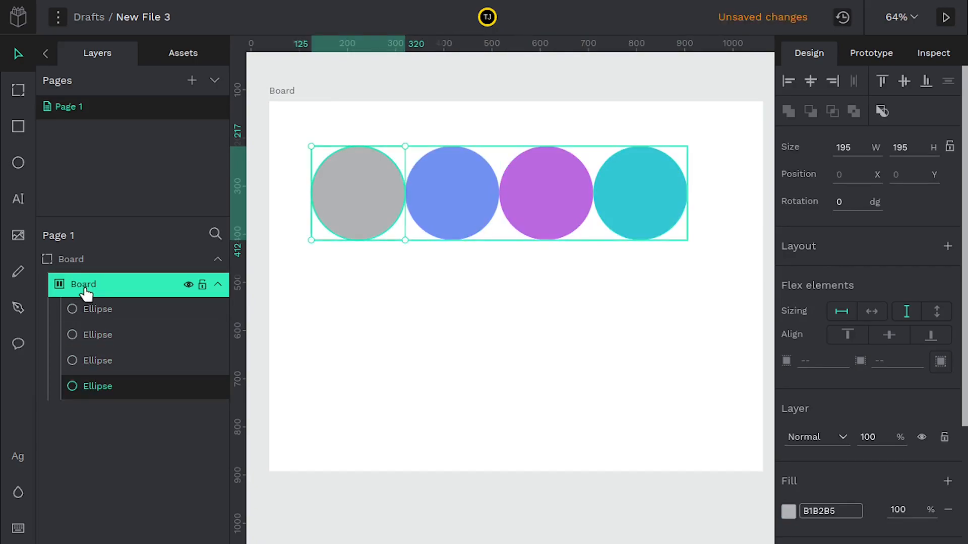
{"action": "left_click", "coordinate": [71, 261]}
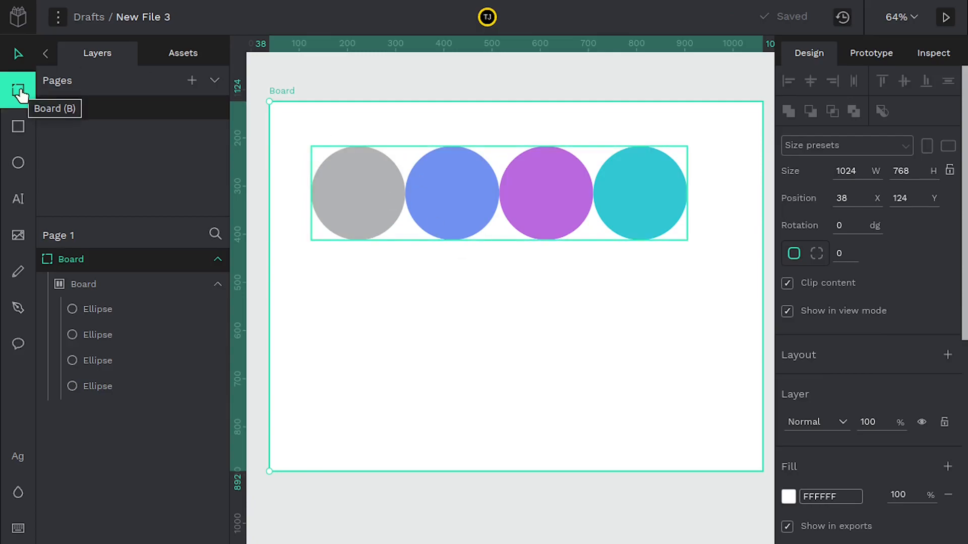
{"action": "left_click", "coordinate": [59, 286]}
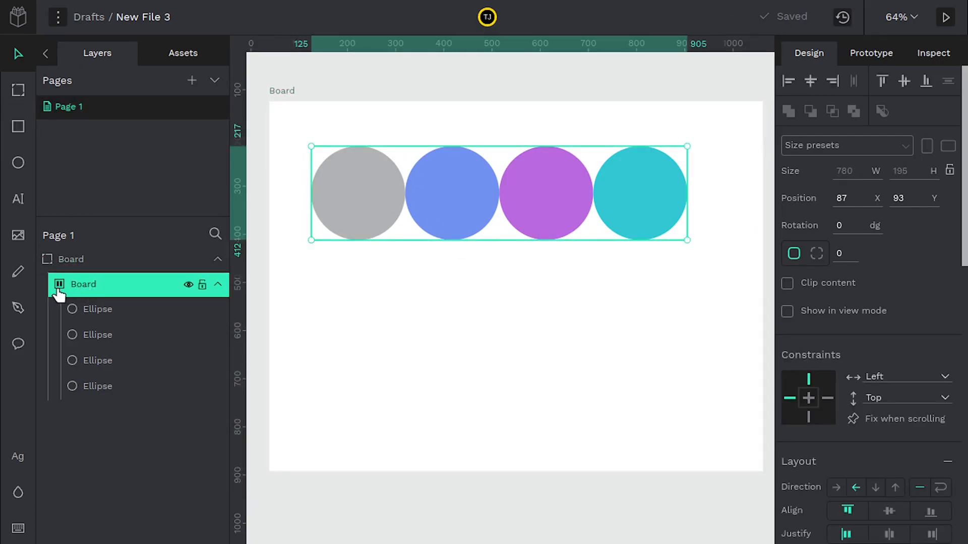
{"action": "double_click", "coordinate": [93, 283]}
{"action": "type", "text": "Circles"}
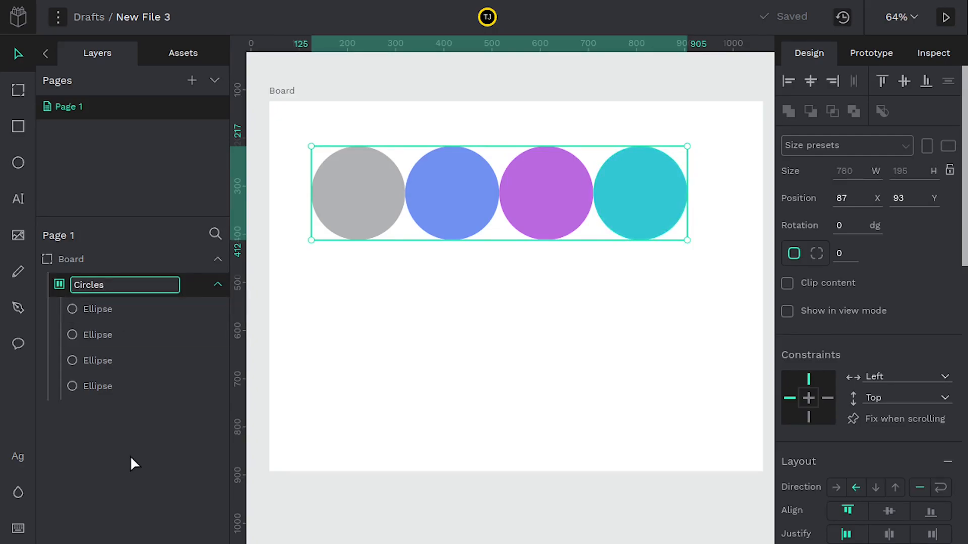
{"action": "key", "text": "Return"}
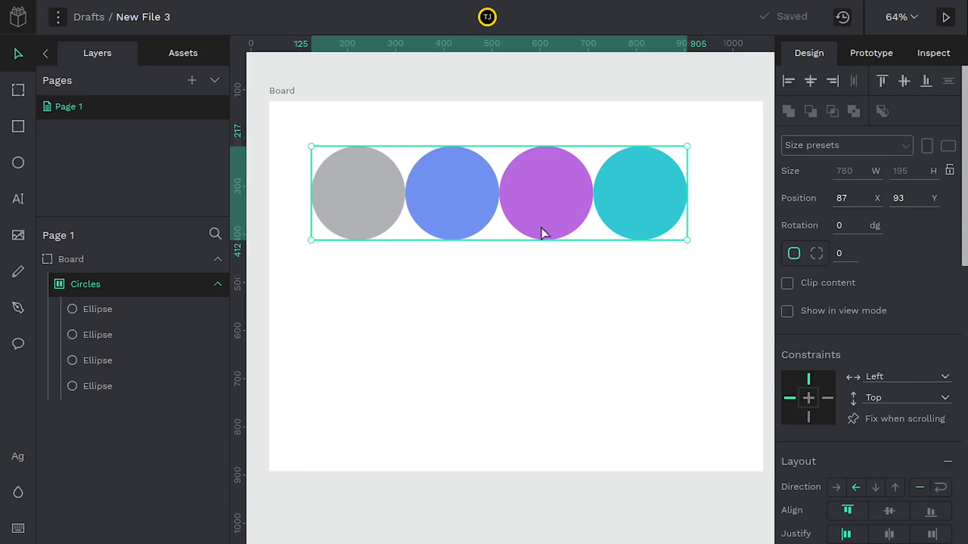
Step: Reorder the flex row by moving the blue circle ahead of the grey circle
{"action": "left_click", "coordinate": [98, 317]}
{"action": "left_click", "coordinate": [98, 334]}
{"action": "left_click", "coordinate": [99, 361]}
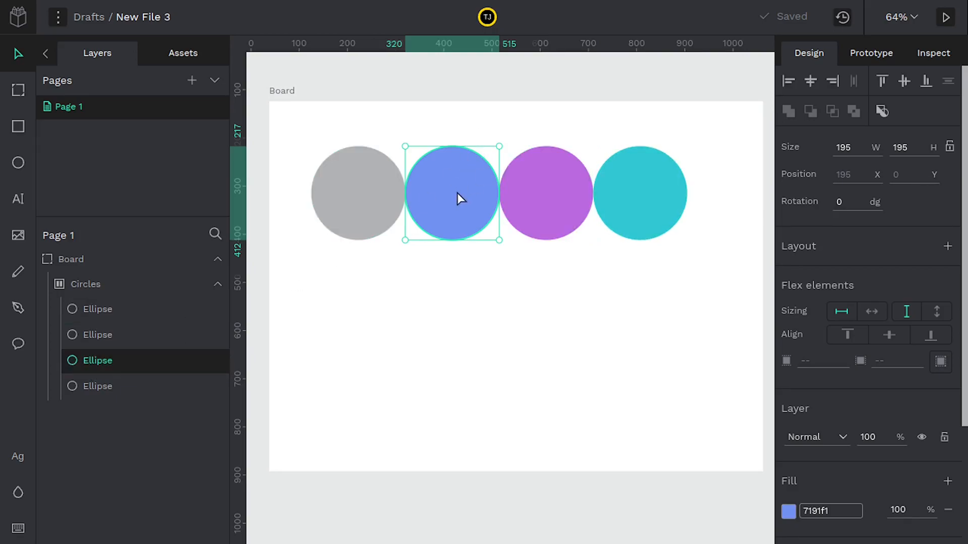
{"action": "left_click_drag", "start_coordinate": [458, 187], "coordinate": [320, 199]}
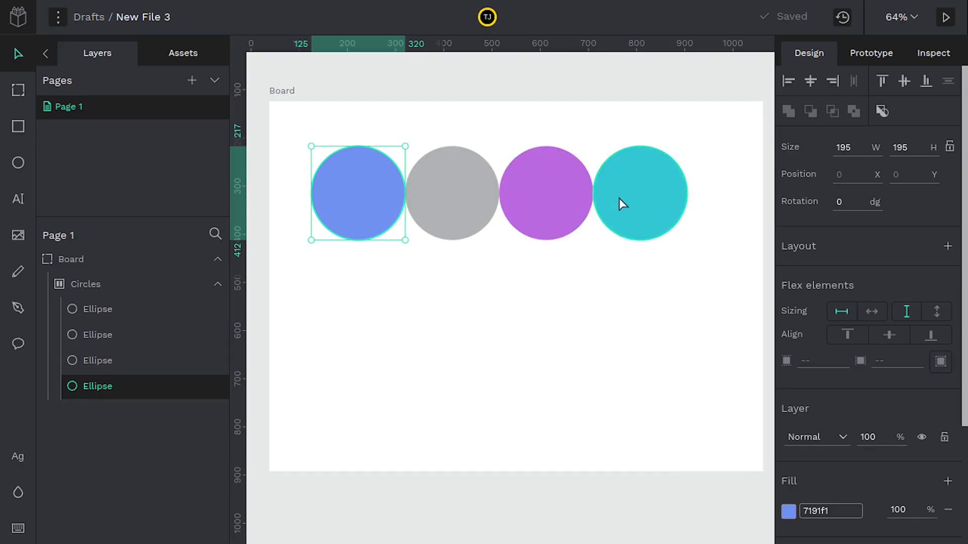
{"action": "left_click_drag", "start_coordinate": [359, 196], "coordinate": [377, 189]}
Step: Take the blue circle out of the Circles flex board and put it back between the purple and turquoise circles
{"action": "left_click_drag", "start_coordinate": [398, 237], "coordinate": [463, 381]}
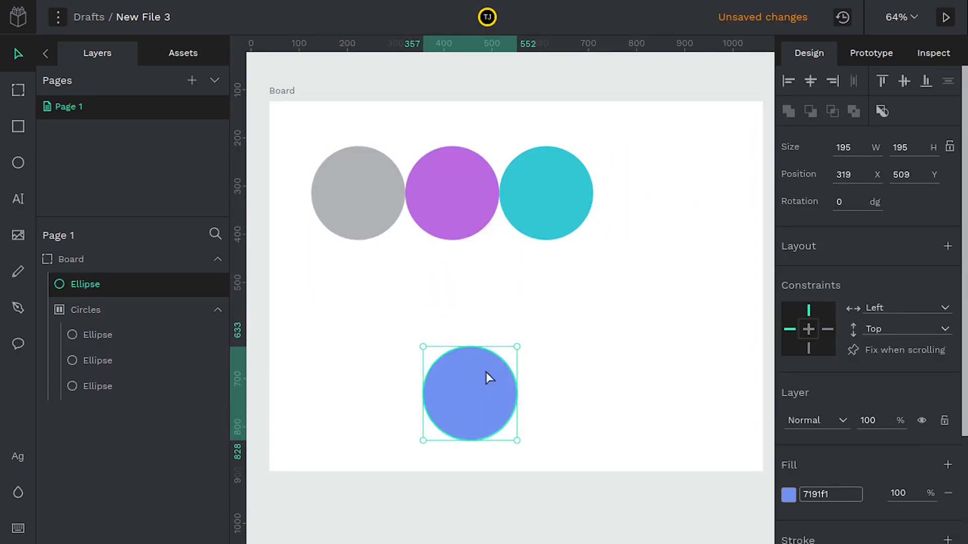
{"action": "left_click", "coordinate": [107, 317]}
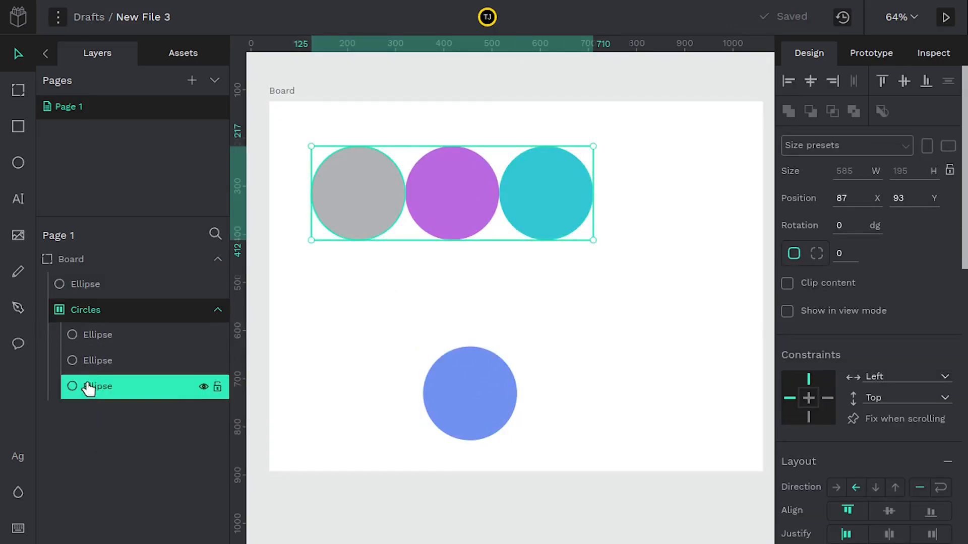
{"action": "left_click_drag", "start_coordinate": [471, 406], "coordinate": [522, 209]}
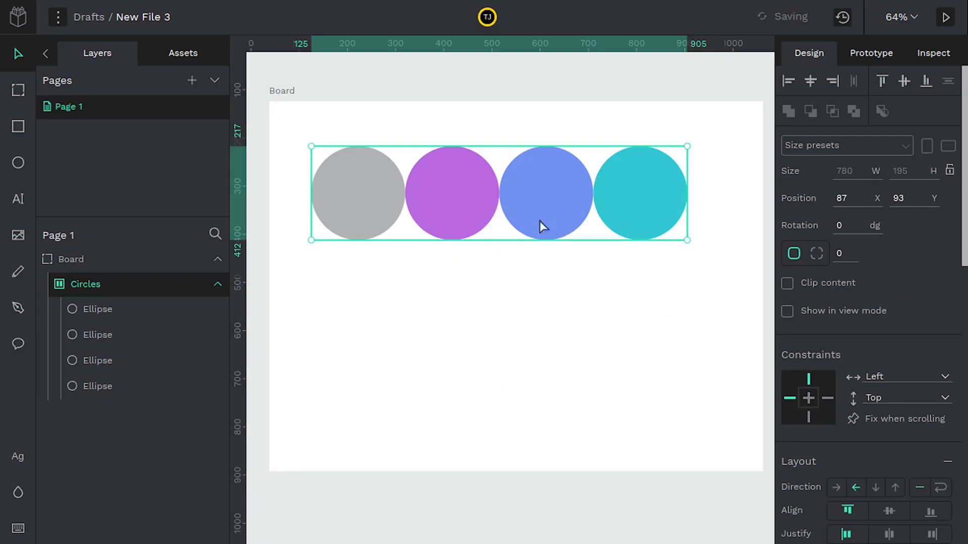
Step: Move the Circles board to about X 62, Y 93 and compare its layout settings with those of its ellipses
{"action": "left_click_drag", "start_coordinate": [368, 207], "coordinate": [349, 192]}
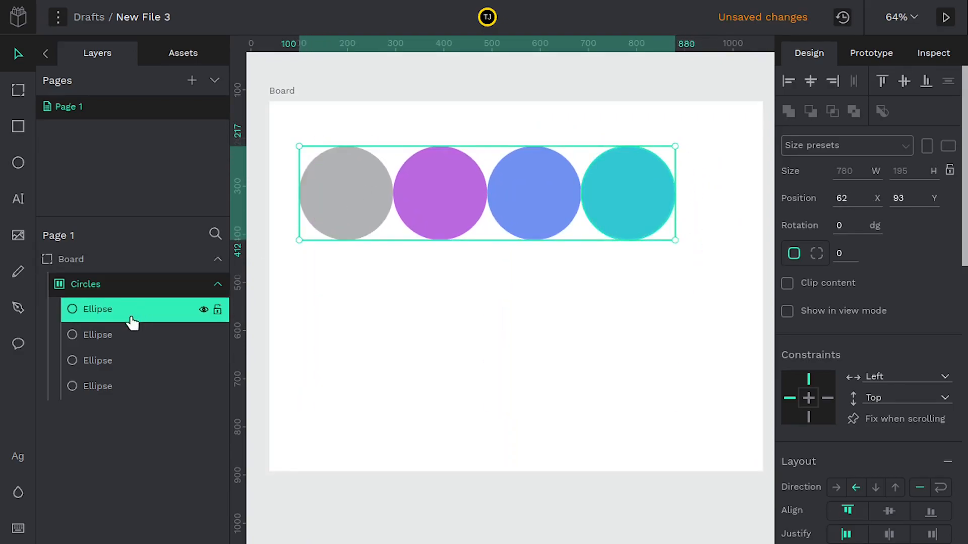
{"action": "scroll", "coordinate": [847, 327], "scroll_direction": "down", "scroll_amount": 5}
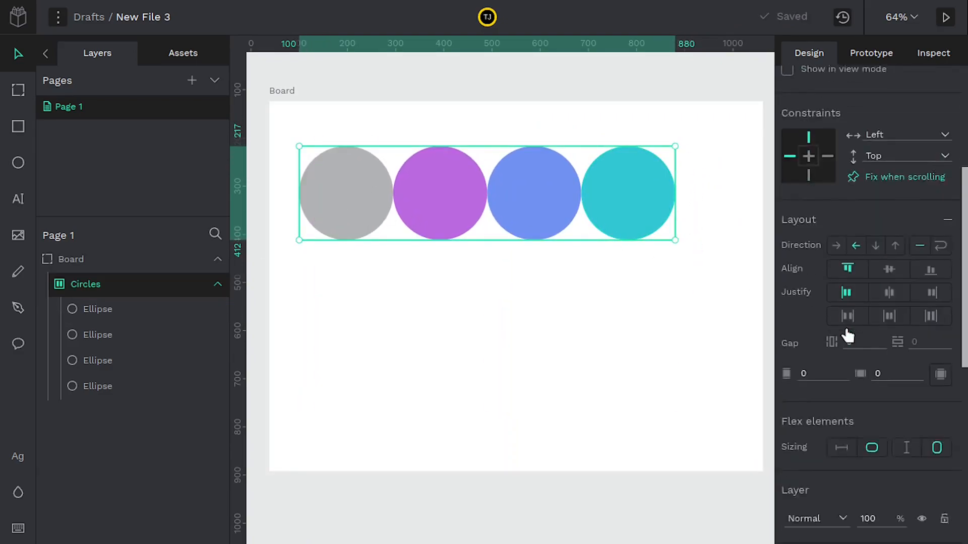
{"action": "scroll", "coordinate": [847, 333], "scroll_direction": "down", "scroll_amount": 2}
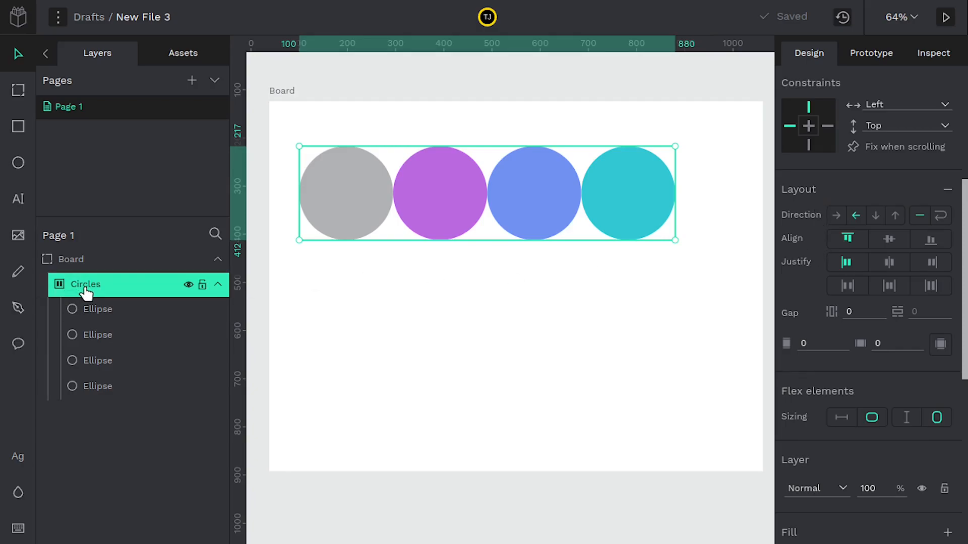
{"action": "left_click", "coordinate": [92, 312]}
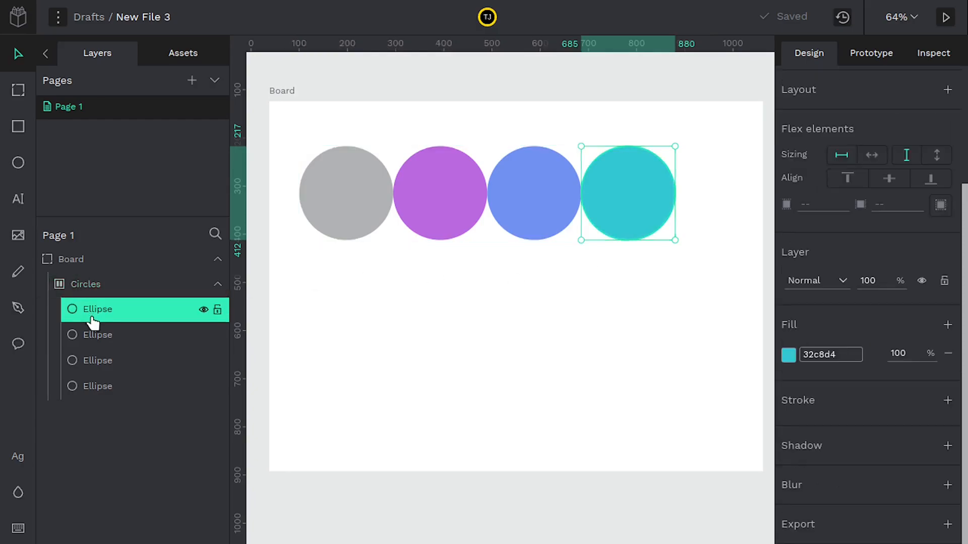
{"action": "left_click", "coordinate": [95, 335]}
{"action": "left_click", "coordinate": [97, 360]}
{"action": "left_click", "coordinate": [86, 292]}
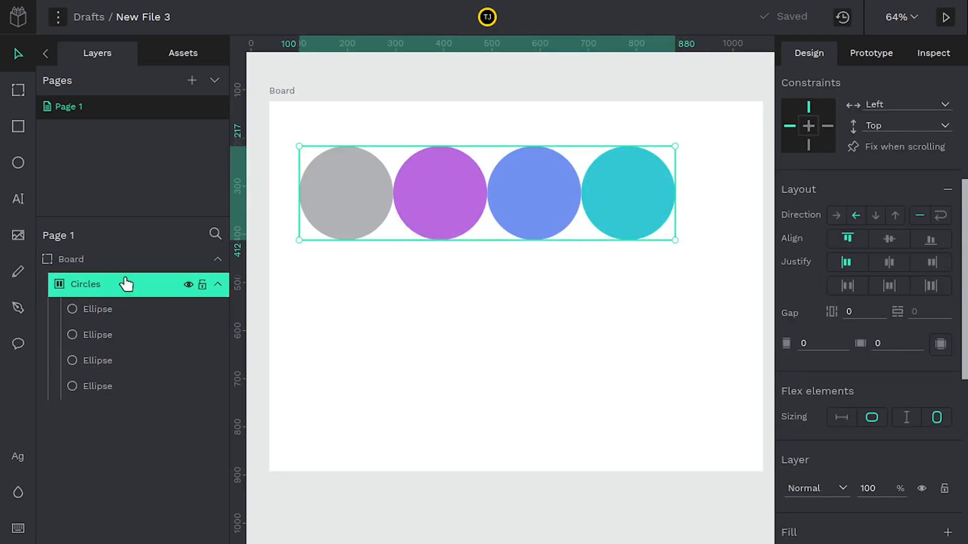
Step: Try the Row direction on the Circles board's flex layout and return it to Row reverse
{"action": "scroll", "coordinate": [843, 216], "scroll_direction": "up", "scroll_amount": 2}
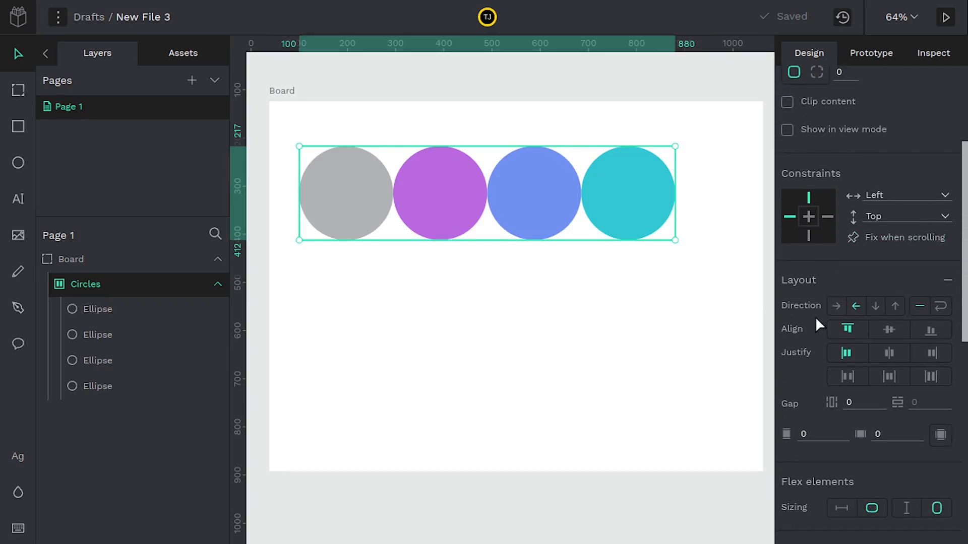
{"action": "left_click", "coordinate": [835, 308]}
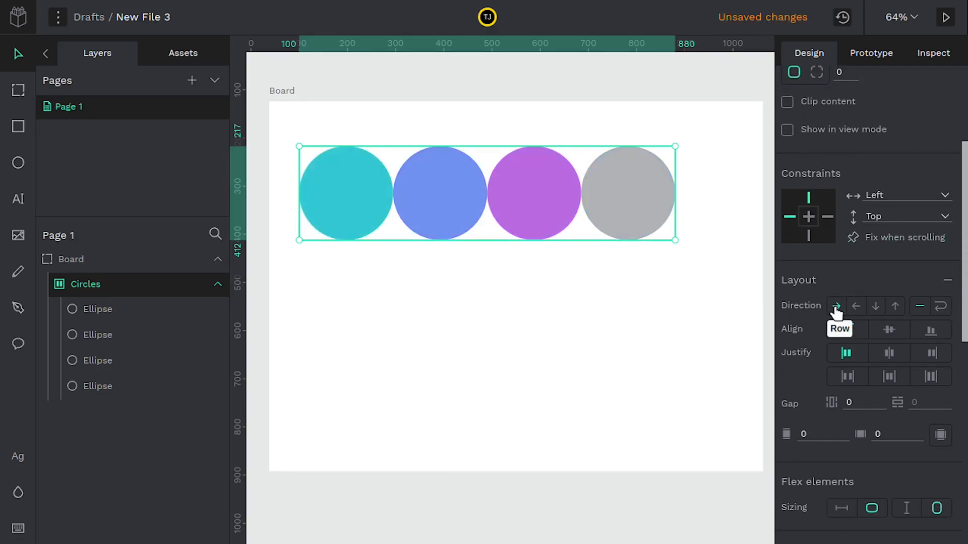
{"action": "left_click", "coordinate": [850, 308]}
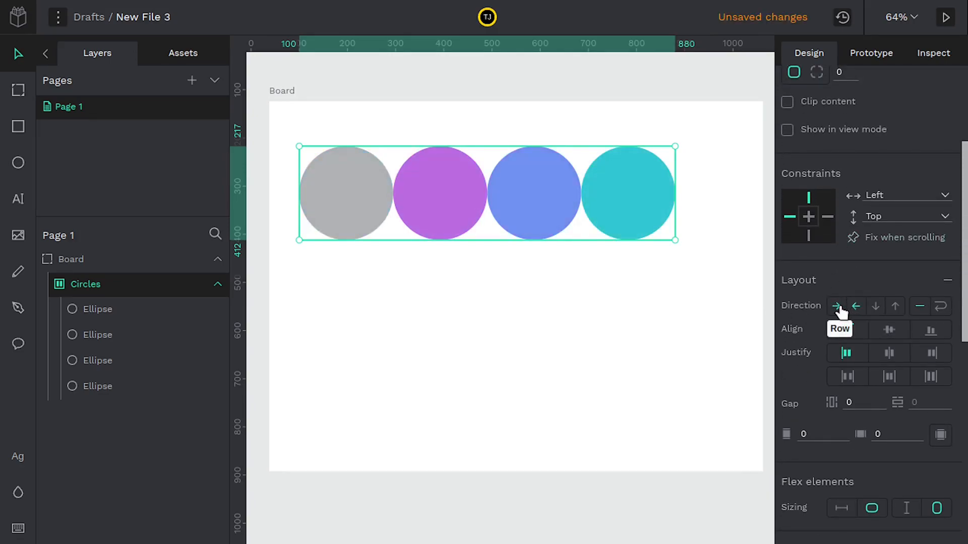
{"action": "left_click", "coordinate": [845, 306]}
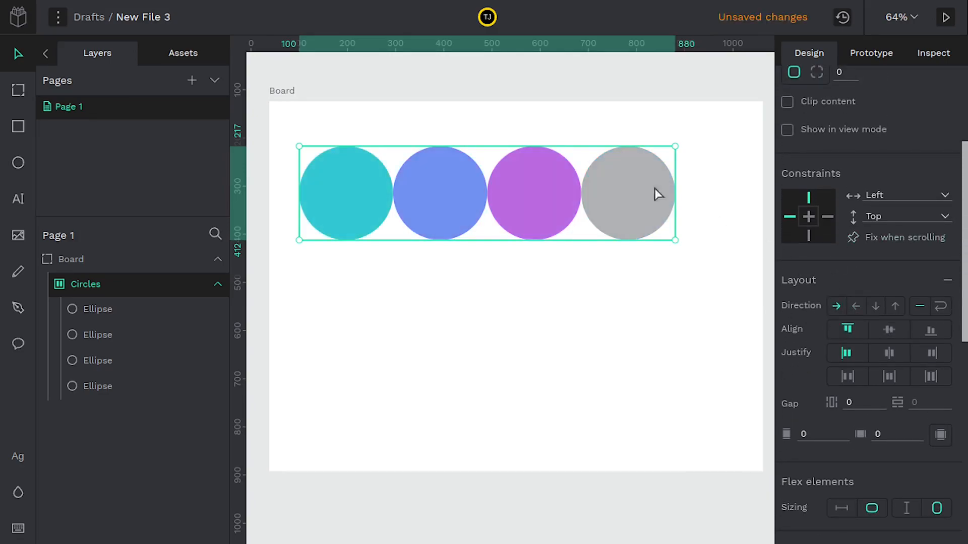
{"action": "left_click", "coordinate": [855, 307]}
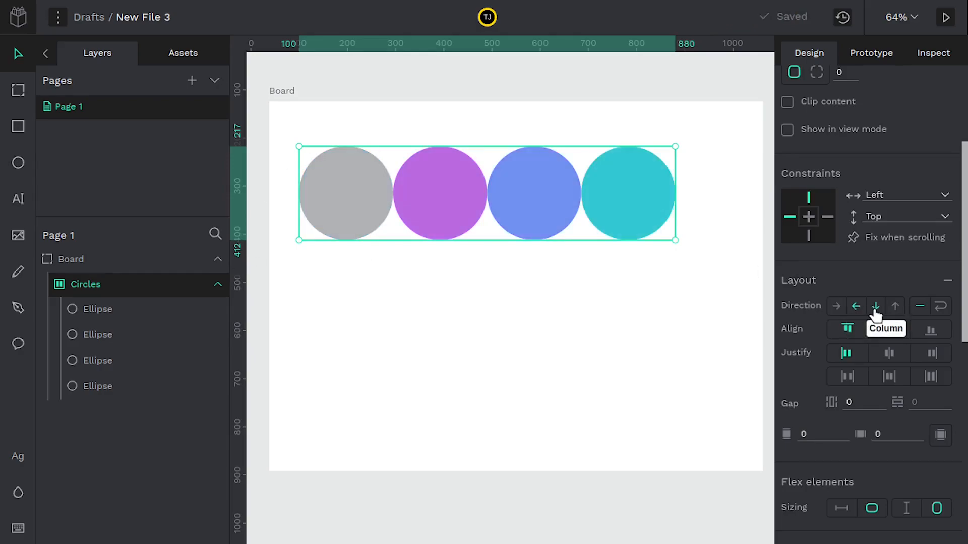
Step: Try the Column, Row reverse and Column reverse directions on the Circles board and shift the column slightly
{"action": "left_click", "coordinate": [875, 307]}
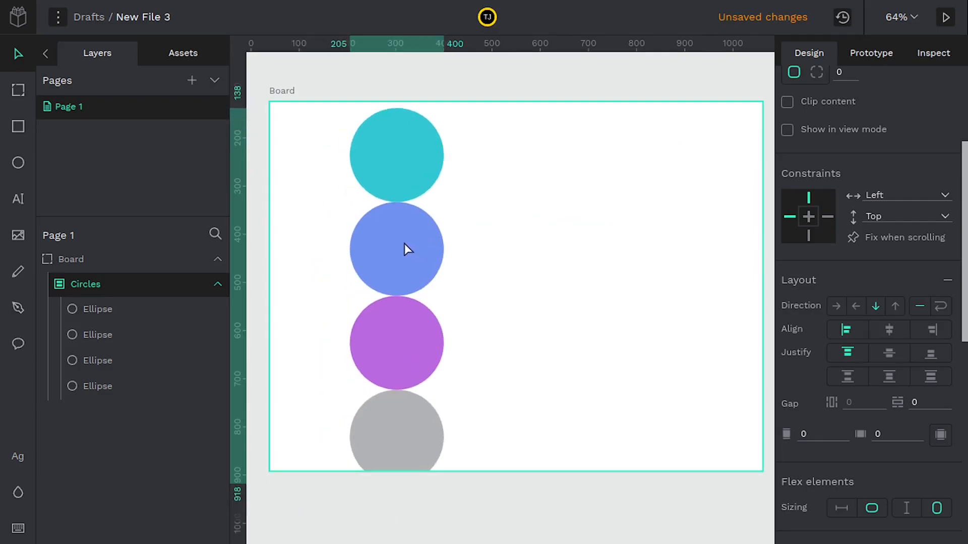
{"action": "left_click_drag", "start_coordinate": [404, 243], "coordinate": [397, 236]}
{"action": "left_click", "coordinate": [855, 307]}
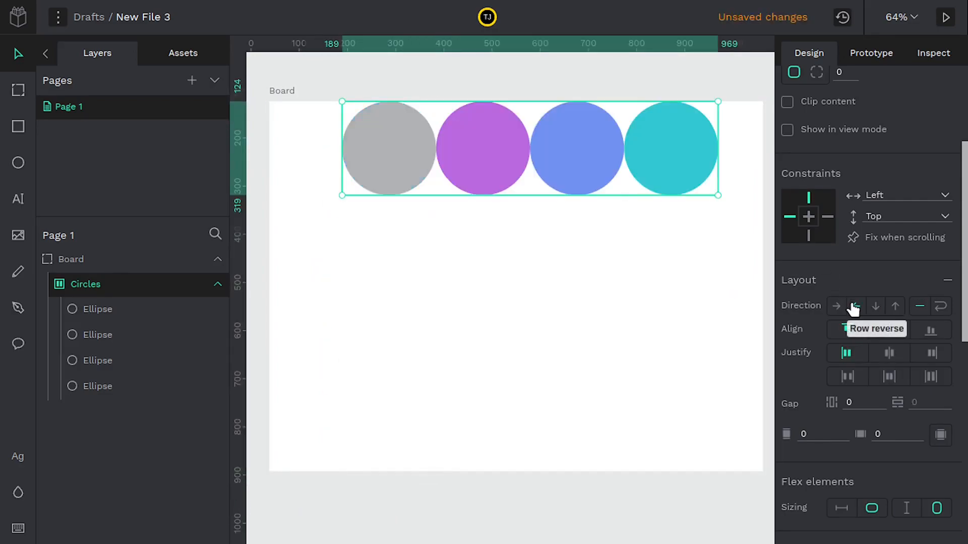
{"action": "left_click", "coordinate": [879, 310]}
{"action": "left_click", "coordinate": [895, 308]}
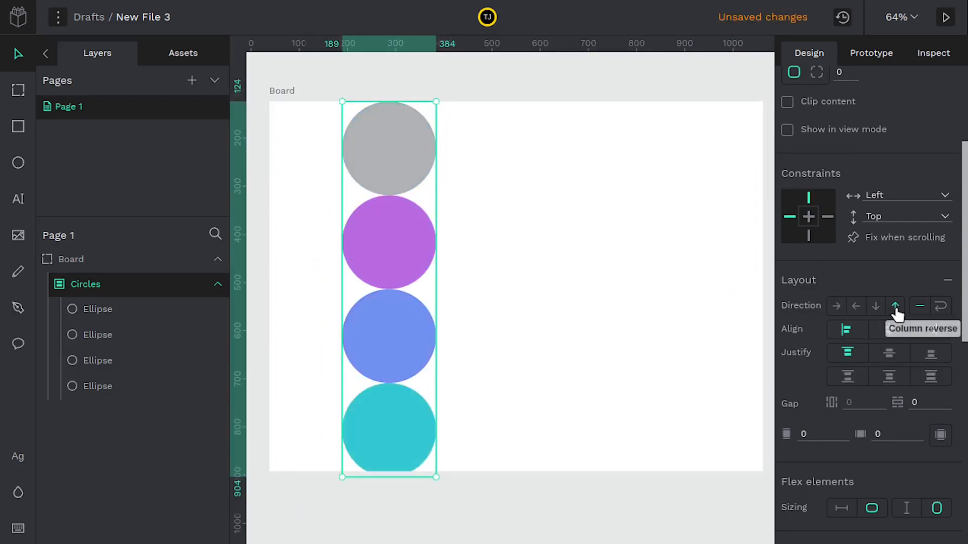
Step: Set the Circles board's flex direction to Row and move the board to about X 32, Y 61
{"action": "left_click", "coordinate": [838, 307]}
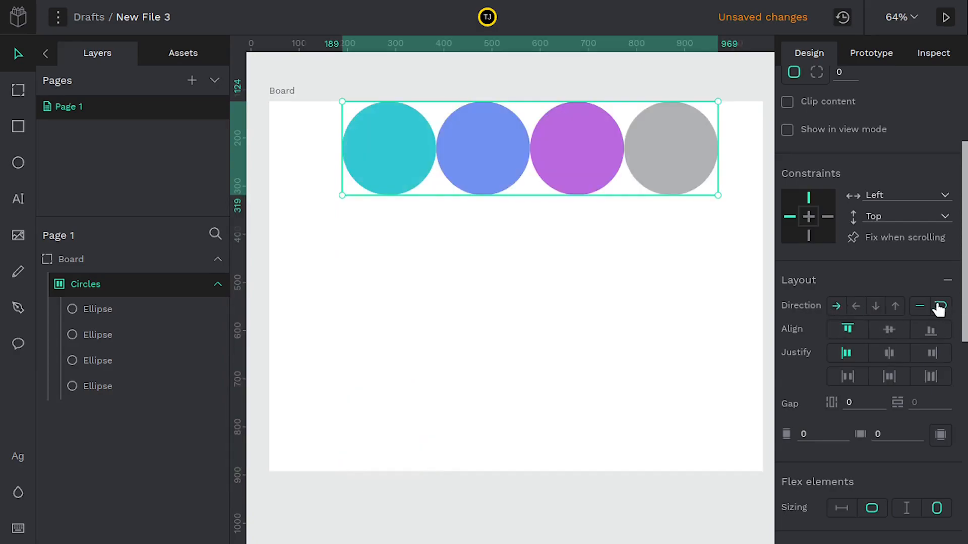
{"action": "left_click_drag", "start_coordinate": [566, 265], "coordinate": [584, 293]}
{"action": "left_click_drag", "start_coordinate": [499, 169], "coordinate": [442, 198]}
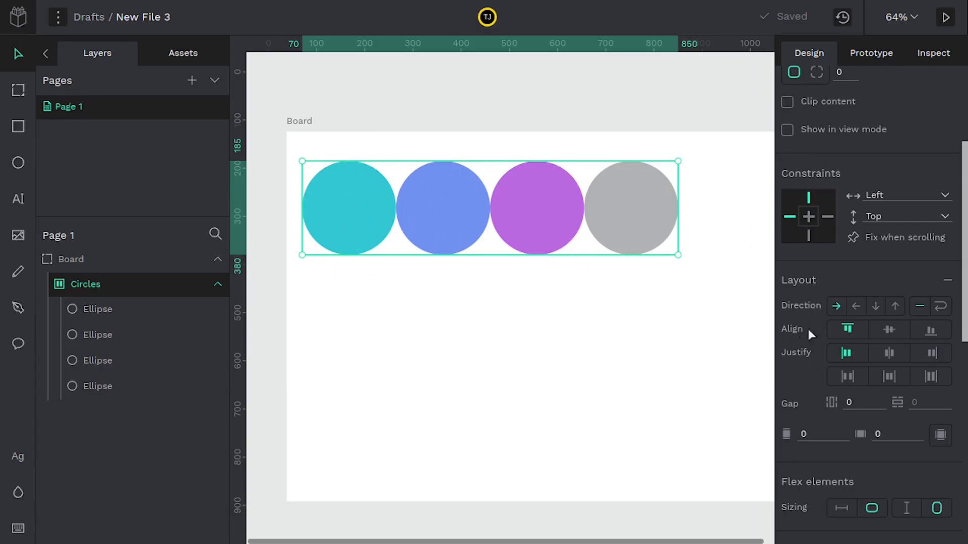
Step: Try end and center alignment with space between, space evenly and center justification on the Circles board, and return both to start
{"action": "left_click", "coordinate": [931, 331]}
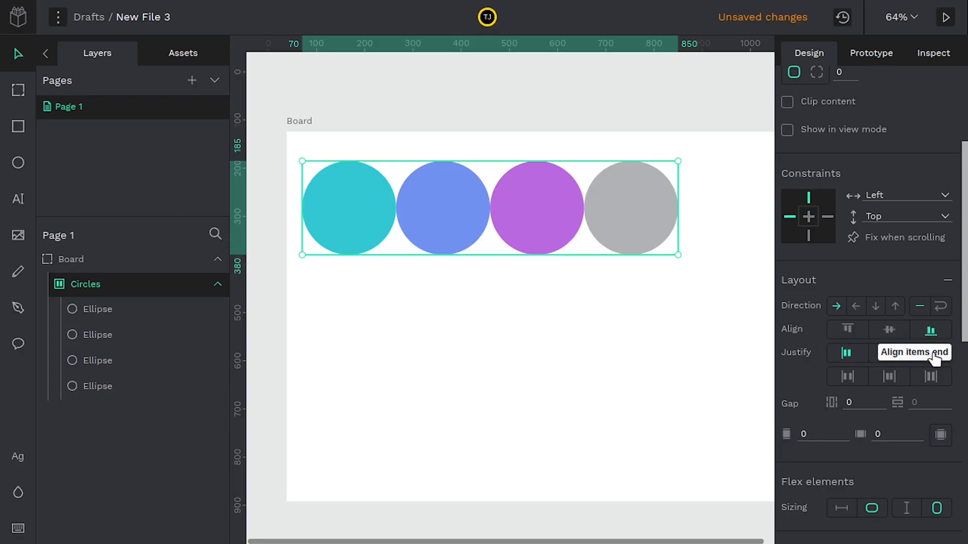
{"action": "left_click", "coordinate": [847, 378]}
{"action": "left_click", "coordinate": [932, 378]}
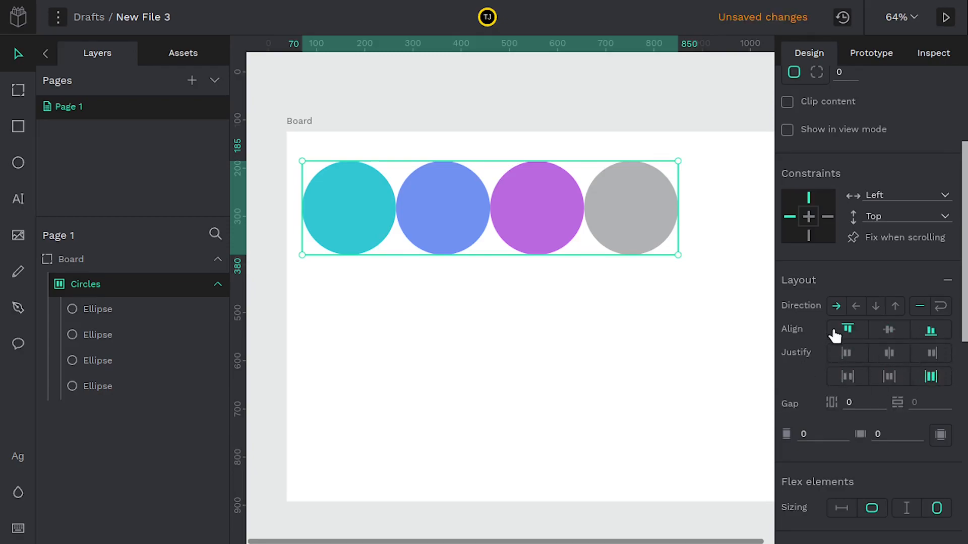
{"action": "left_click", "coordinate": [888, 353]}
{"action": "left_click", "coordinate": [888, 331]}
{"action": "left_click", "coordinate": [848, 331]}
{"action": "left_click", "coordinate": [847, 353]}
Step: Enlarge the Circles board to about 931 by 501 and try aligning its items to the center and the end
{"action": "left_click_drag", "start_coordinate": [678, 254], "coordinate": [739, 386]}
{"action": "left_click_drag", "start_coordinate": [746, 401], "coordinate": [746, 401]}
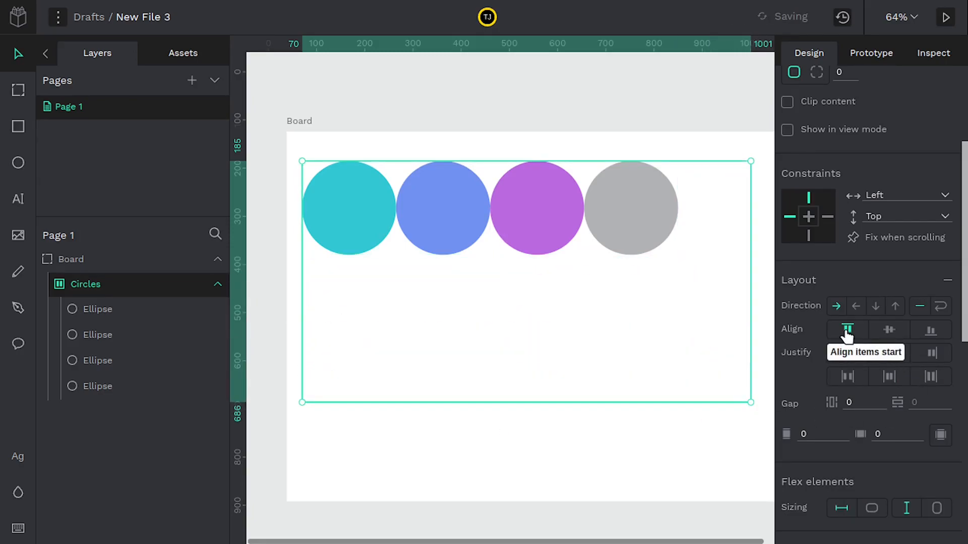
{"action": "left_click", "coordinate": [888, 332]}
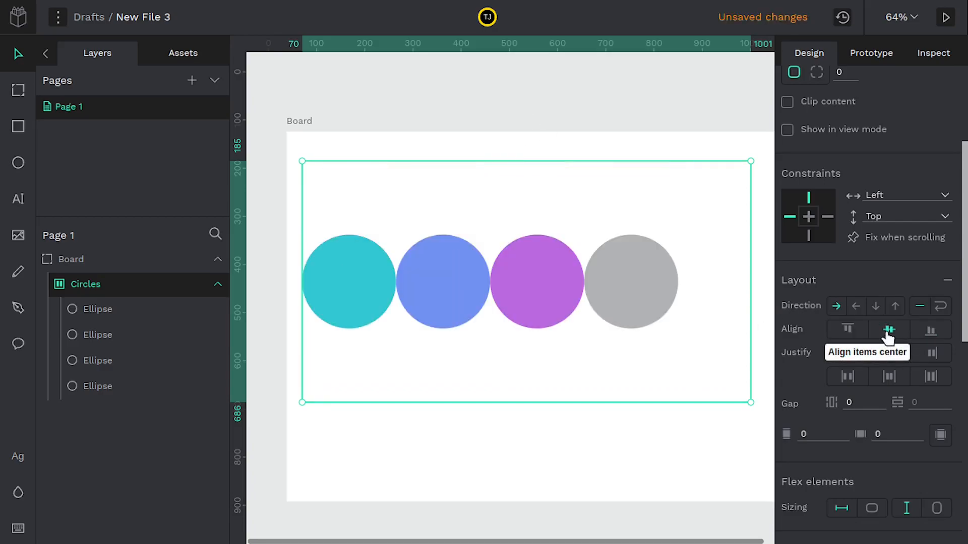
{"action": "left_click", "coordinate": [930, 333]}
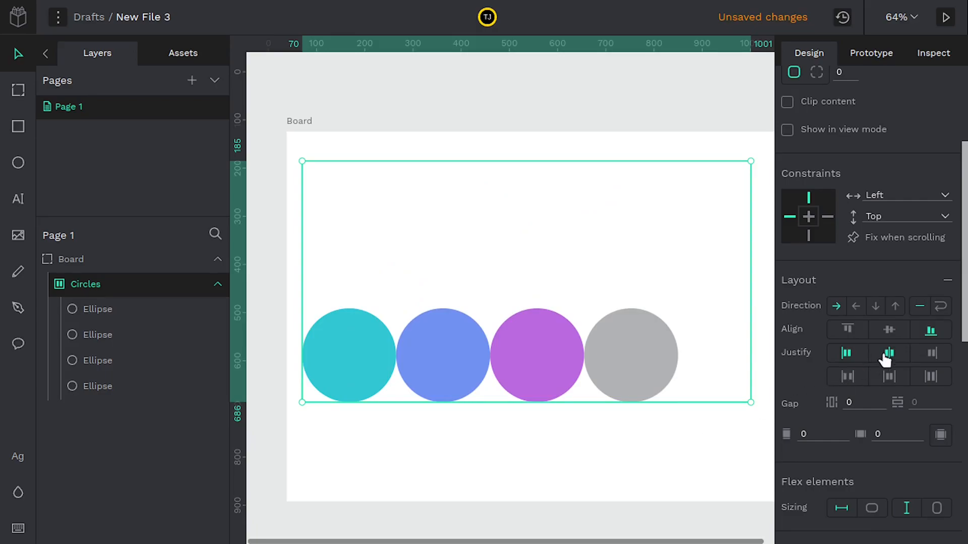
Step: Try justifying the circles to the end, and center them both horizontally and vertically in the Circles board
{"action": "left_click", "coordinate": [887, 357]}
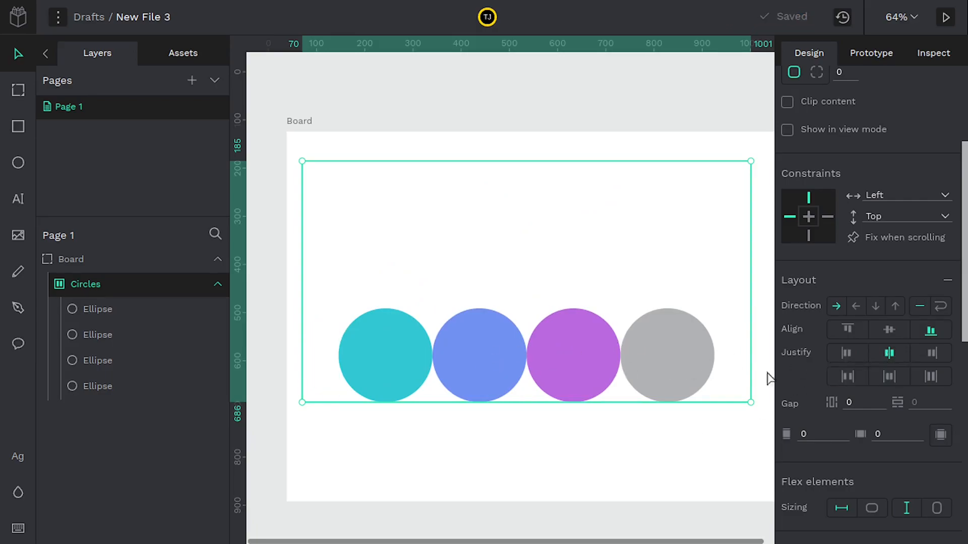
{"action": "left_click", "coordinate": [930, 356]}
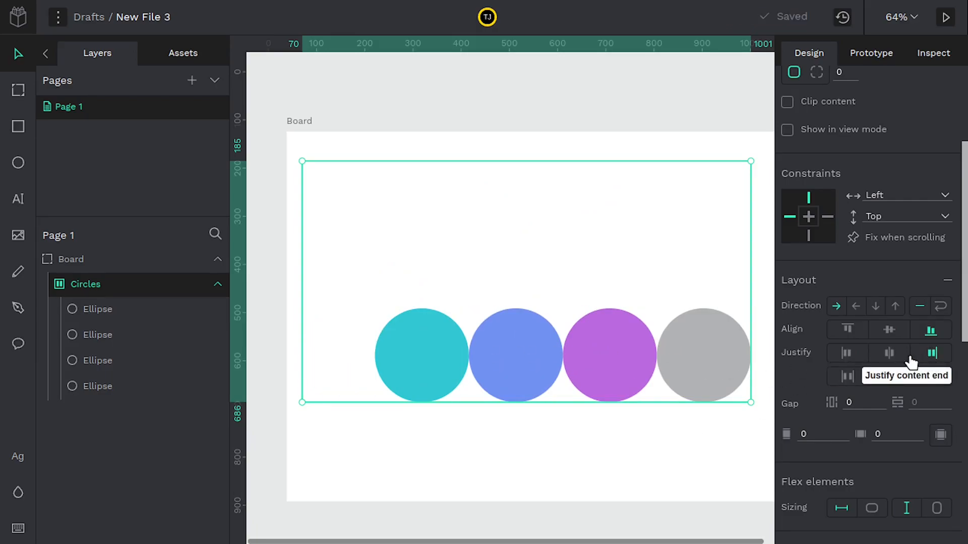
{"action": "left_click", "coordinate": [891, 355]}
{"action": "left_click", "coordinate": [889, 329]}
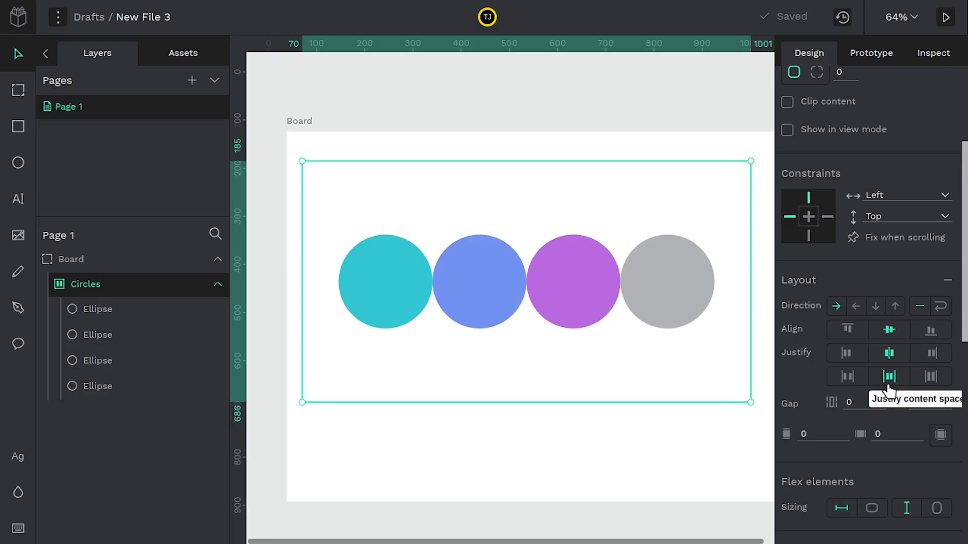
Step: Resize the Circles board to about 894 by 518 to test how the centered circles follow its size
{"action": "scroll", "coordinate": [808, 328], "scroll_direction": "up", "scroll_amount": 4}
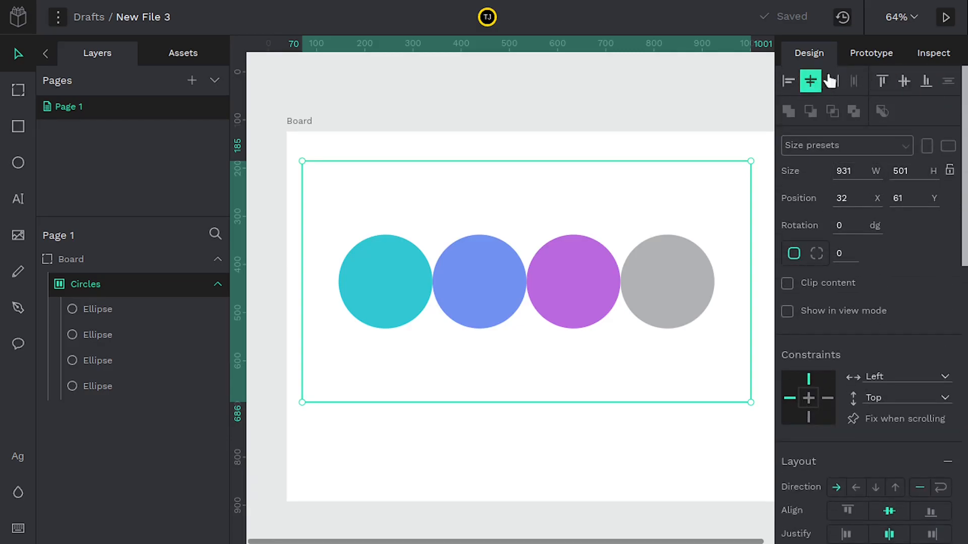
{"action": "scroll", "coordinate": [858, 329], "scroll_direction": "down", "scroll_amount": 5}
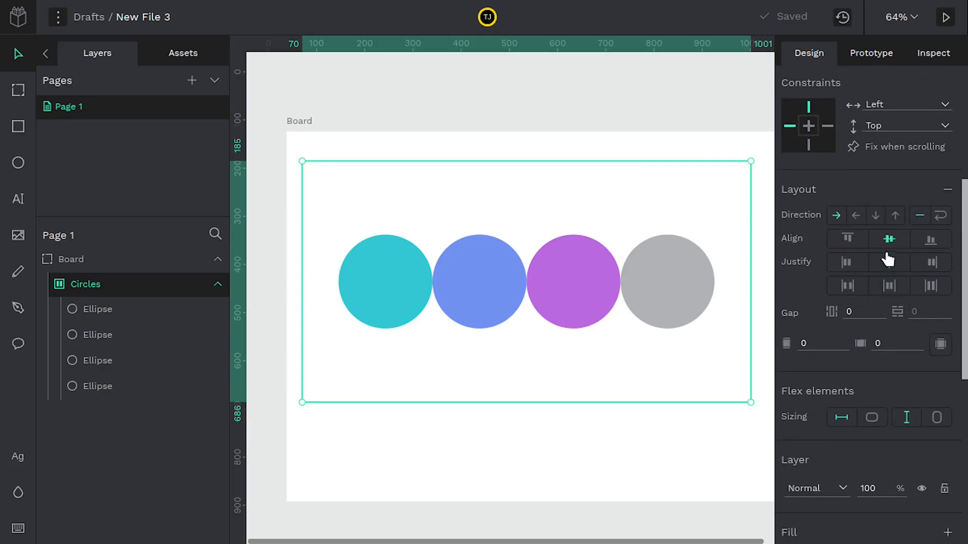
{"action": "left_click_drag", "start_coordinate": [750, 404], "coordinate": [728, 399]}
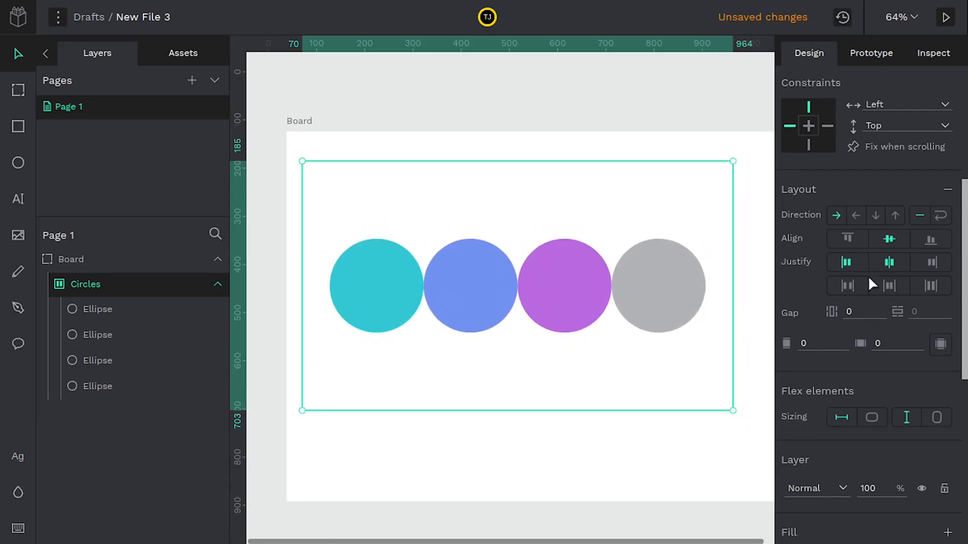
Step: Justify the Circles board's content with space between and resize the board to about 873 by 441
{"action": "scroll", "coordinate": [870, 281], "scroll_direction": "up", "scroll_amount": 3}
{"action": "scroll", "coordinate": [857, 302], "scroll_direction": "down", "scroll_amount": 3}
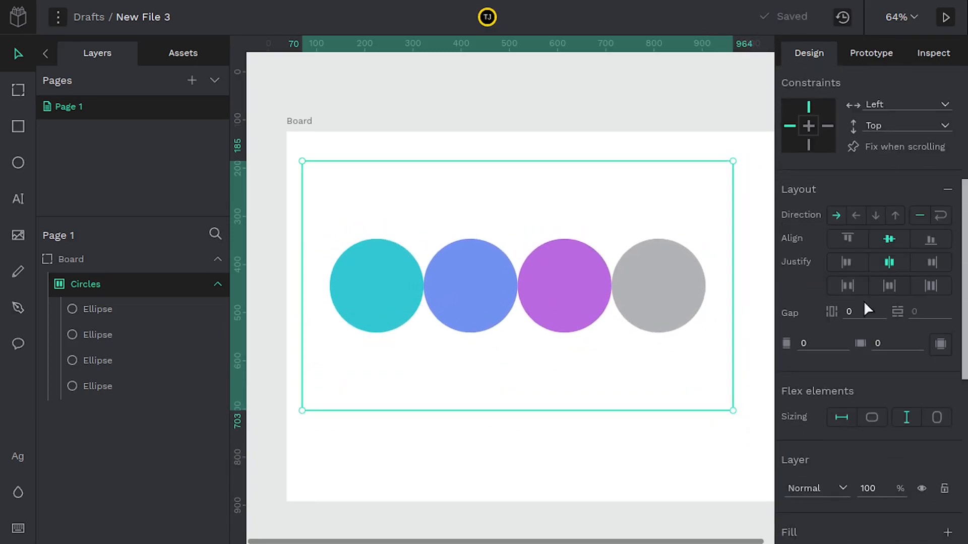
{"action": "scroll", "coordinate": [850, 287], "scroll_direction": "up", "scroll_amount": 2}
{"action": "scroll", "coordinate": [877, 283], "scroll_direction": "up", "scroll_amount": 1}
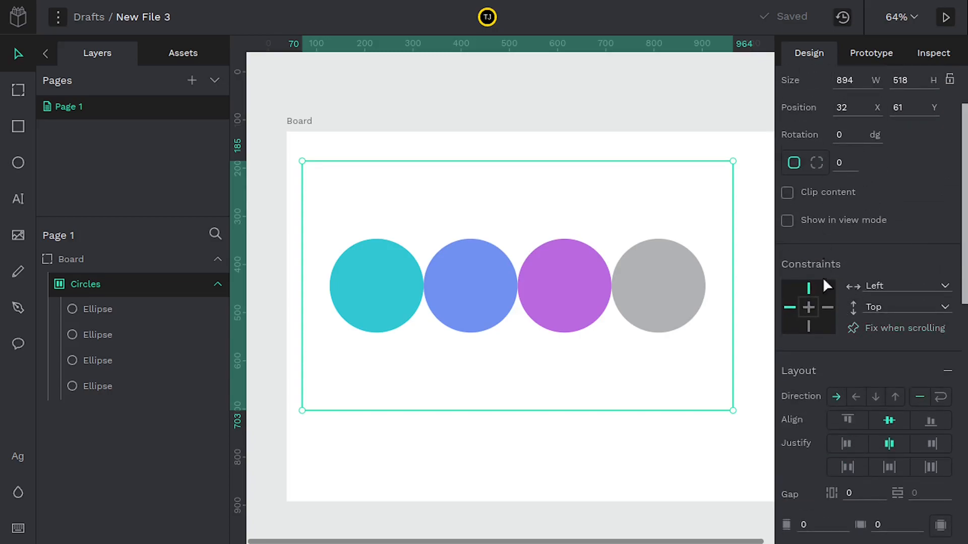
{"action": "scroll", "coordinate": [827, 277], "scroll_direction": "down", "scroll_amount": 2}
{"action": "scroll", "coordinate": [826, 363], "scroll_direction": "down", "scroll_amount": 2}
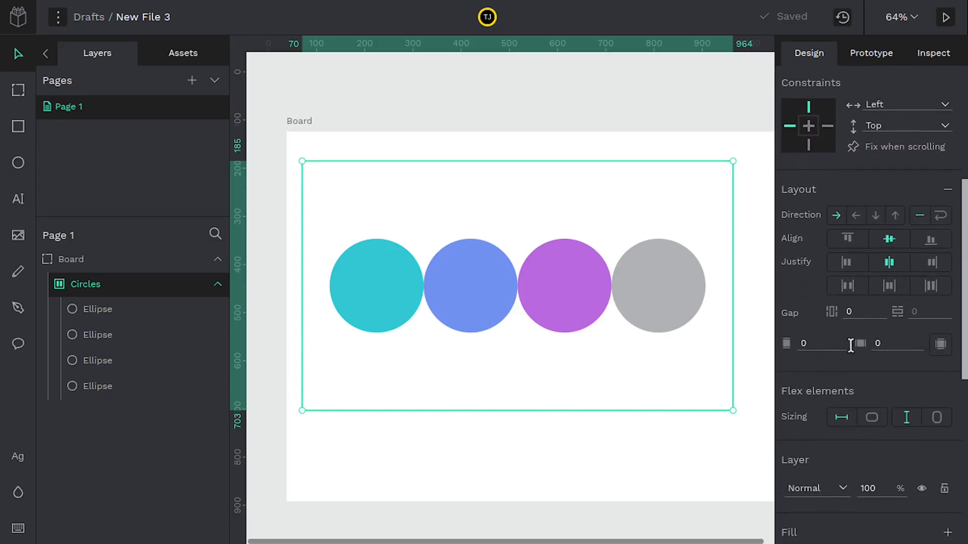
{"action": "left_click", "coordinate": [847, 286]}
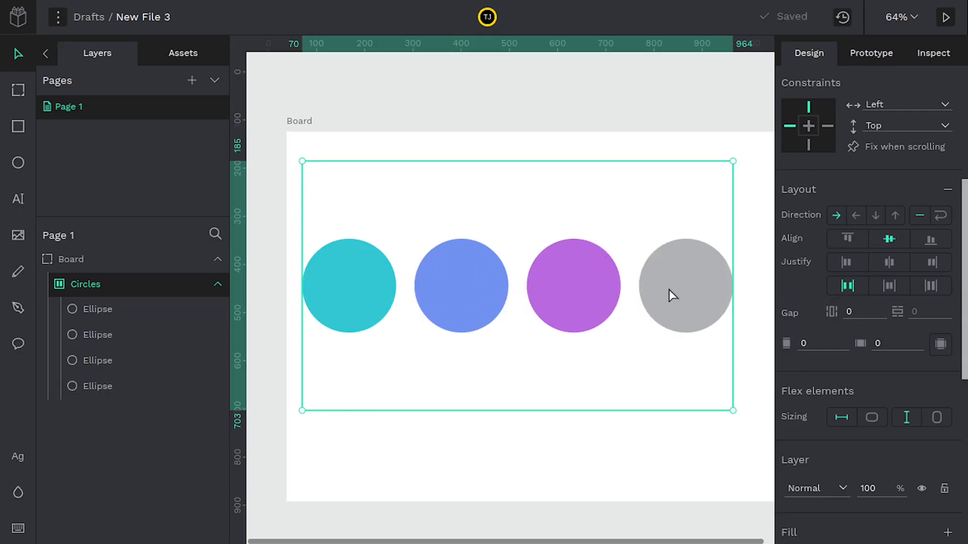
{"action": "left_click_drag", "start_coordinate": [729, 407], "coordinate": [723, 373]}
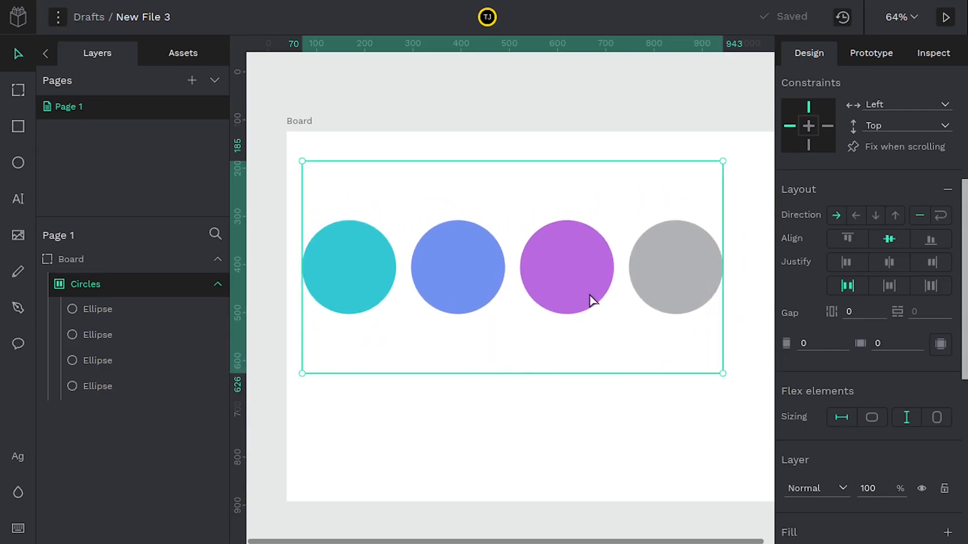
Step: Try deleting the purple circle and resizing the Circles board to about 835 by 457, and undo both changes
{"action": "left_click", "coordinate": [117, 310]}
{"action": "left_click", "coordinate": [112, 334]}
{"action": "left_click", "coordinate": [105, 361]}
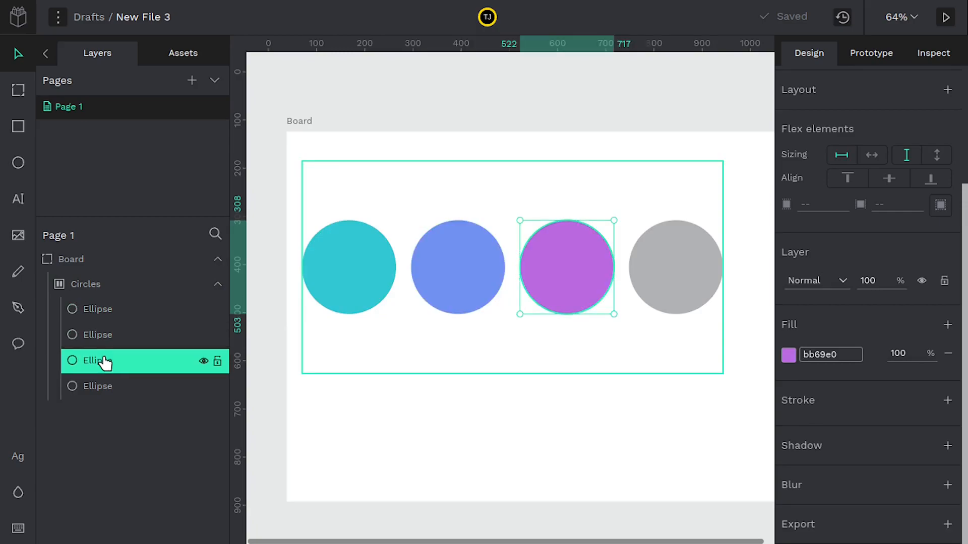
{"action": "key", "text": "Delete"}
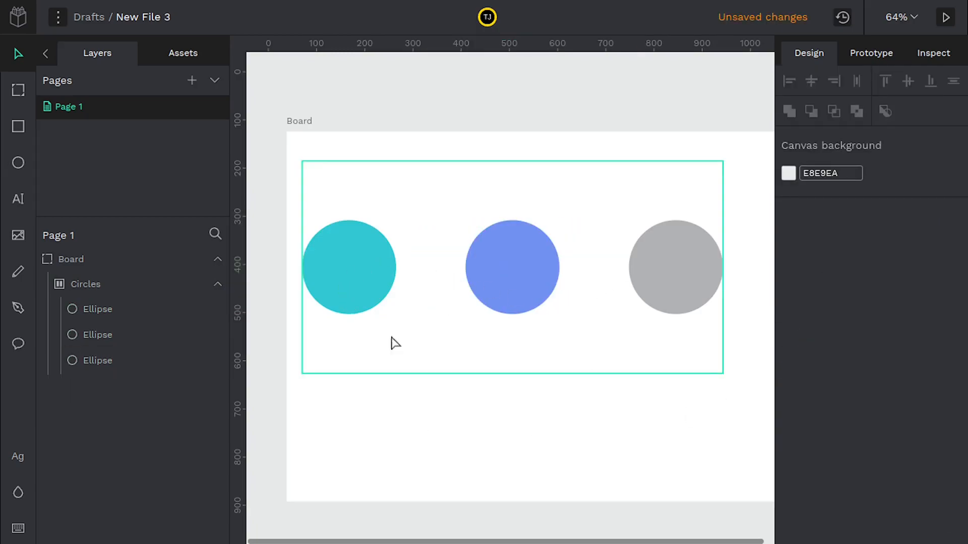
{"action": "left_click", "coordinate": [88, 283]}
{"action": "left_click_drag", "start_coordinate": [726, 374], "coordinate": [704, 381]}
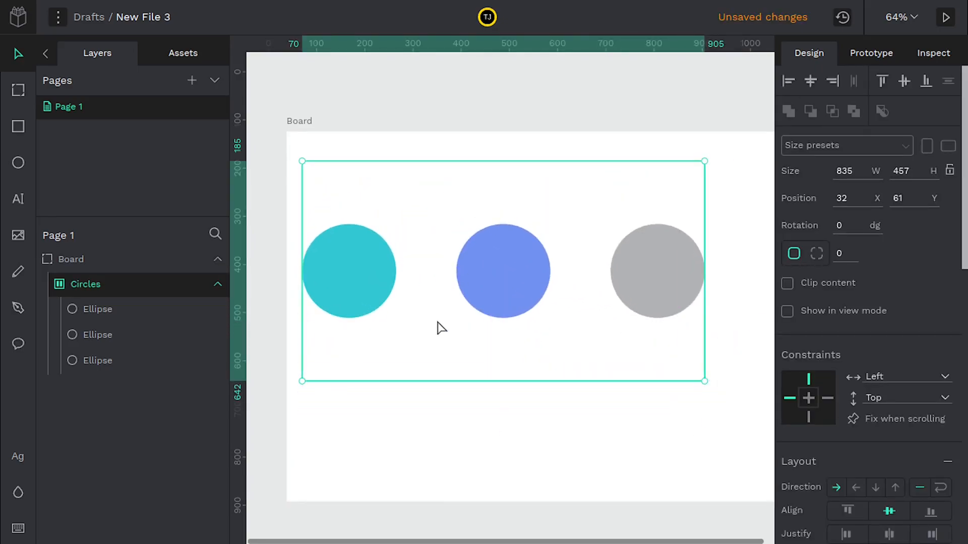
{"action": "key", "text": "ctrl+z"}
{"action": "key", "text": "ctrl+z"}
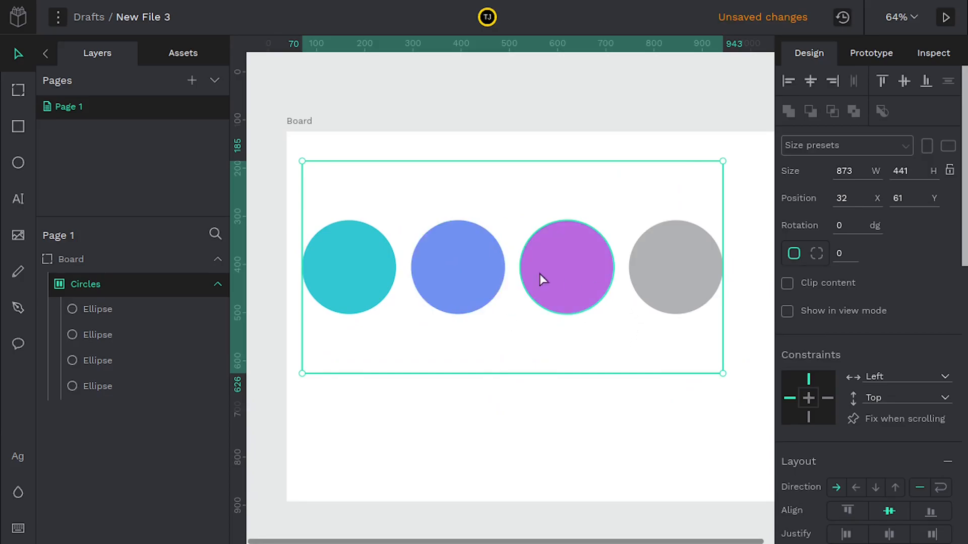
Step: Compare space around with space evenly on the Circles board and leave its content justified with space around
{"action": "scroll", "coordinate": [857, 313], "scroll_direction": "down", "scroll_amount": 5}
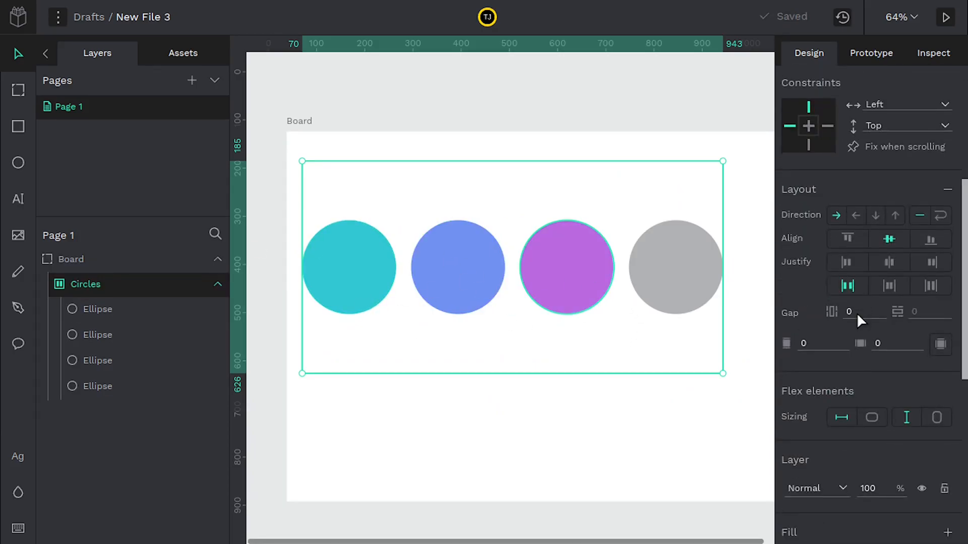
{"action": "left_click", "coordinate": [889, 287]}
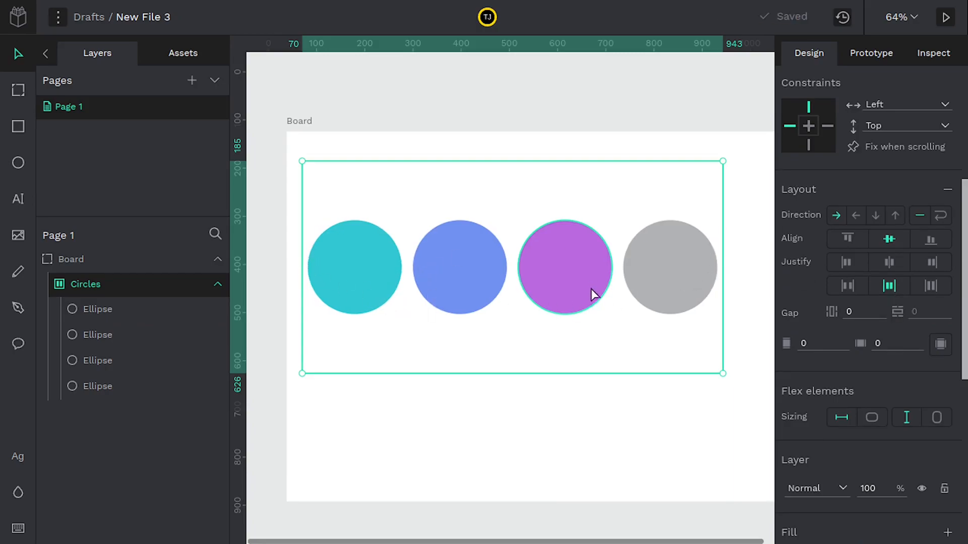
{"action": "left_click", "coordinate": [931, 288]}
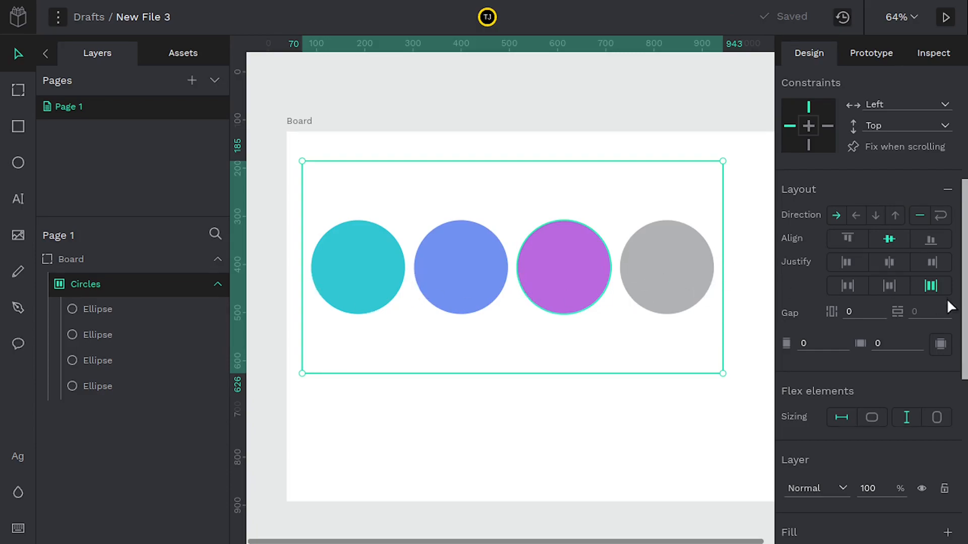
{"action": "left_click", "coordinate": [897, 289]}
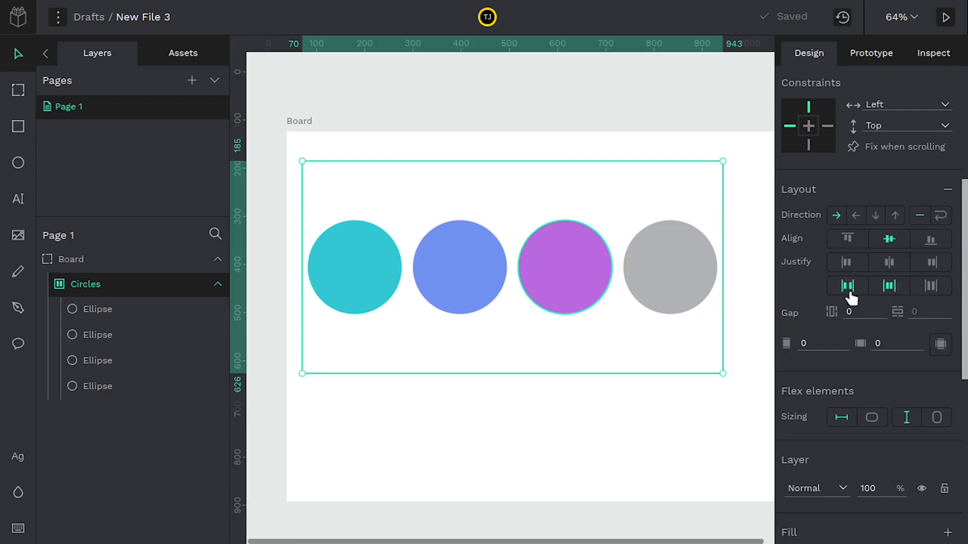
Step: Set the Circles board's horizontal padding to 16
{"action": "left_click", "coordinate": [900, 345]}
{"action": "type", "text": "4"}
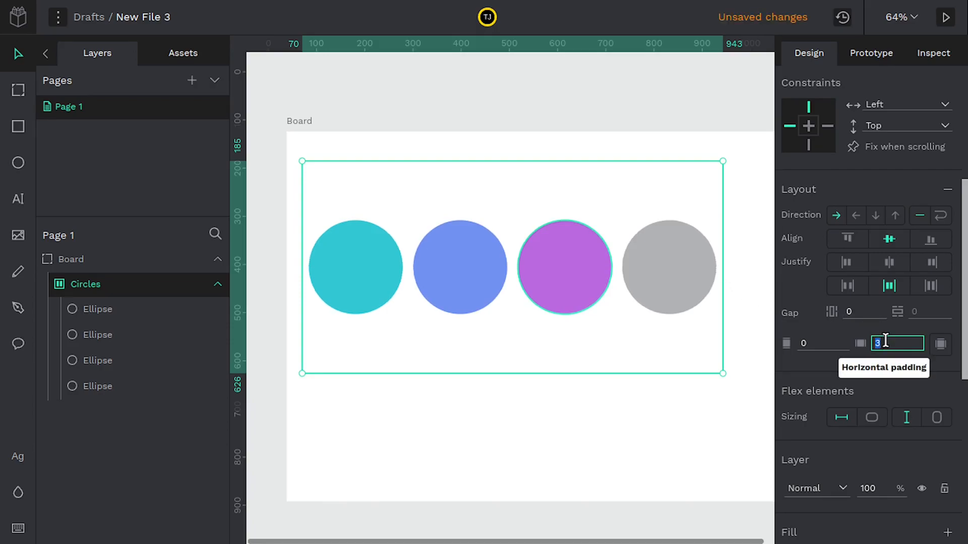
{"action": "key", "text": "BackSpace"}
{"action": "type", "text": "10"}
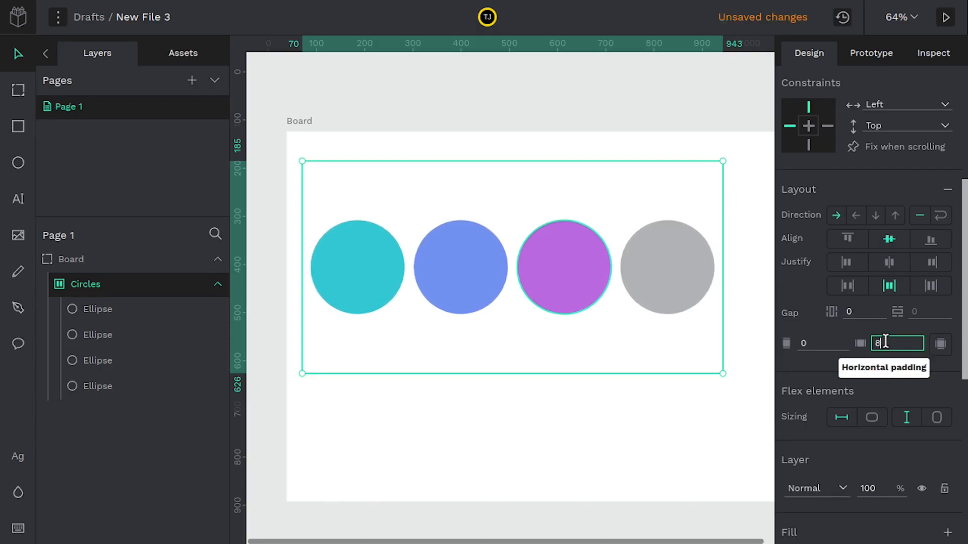
{"action": "key", "text": "BackSpace"}
{"action": "type", "text": "6"}
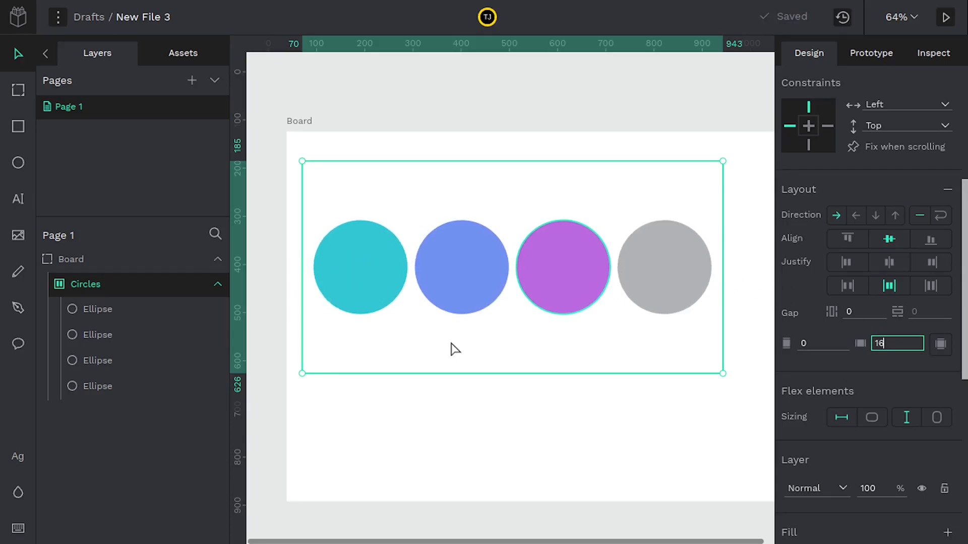
{"action": "left_click", "coordinate": [538, 328]}
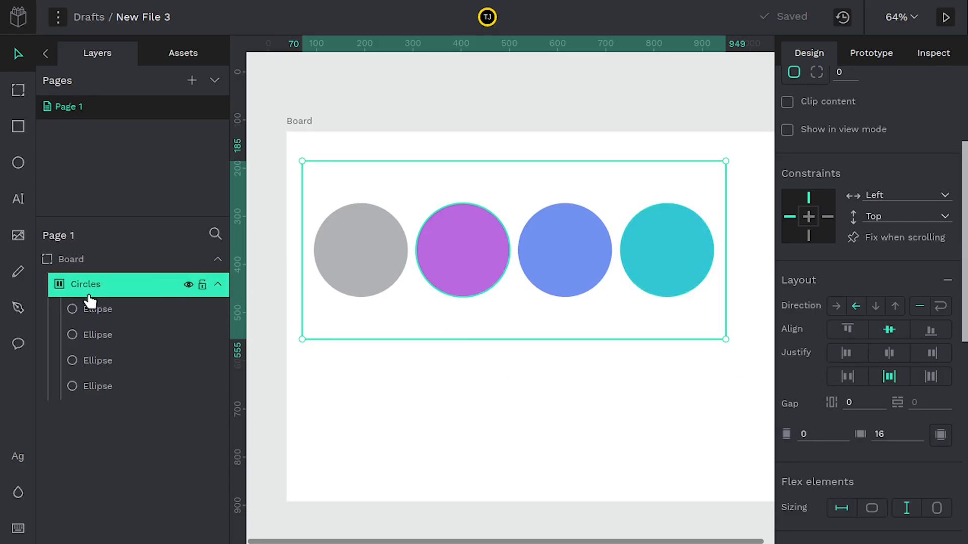
Step: Resize the outer board from its upper corners to about 1054 by 809 to test how the Circles board responds
{"action": "scroll", "coordinate": [856, 376], "scroll_direction": "up", "scroll_amount": 4}
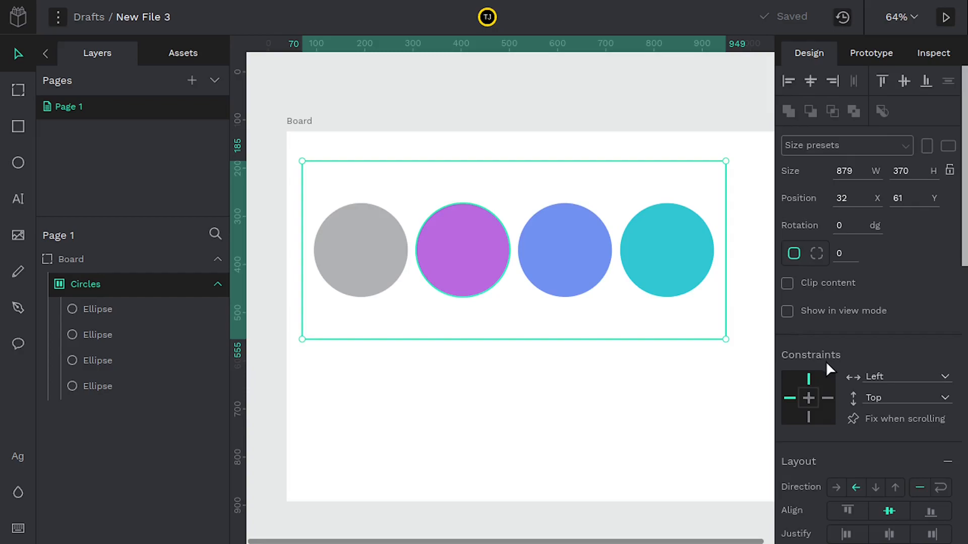
{"action": "left_click", "coordinate": [80, 258]}
{"action": "left_click_drag", "start_coordinate": [286, 132], "coordinate": [261, 123]}
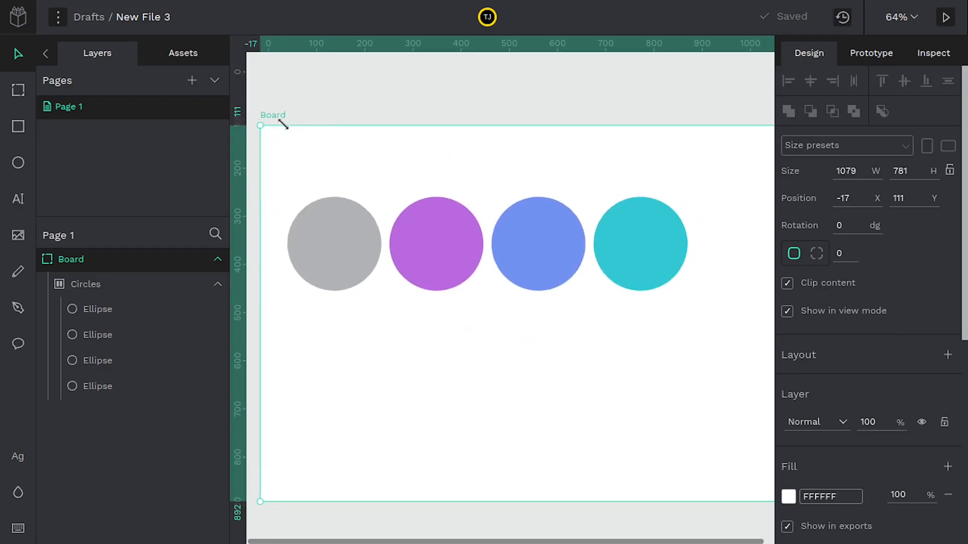
{"action": "left_click_drag", "start_coordinate": [624, 198], "coordinate": [505, 218]}
{"action": "mouse_move", "coordinate": [662, 141]}
{"action": "left_mouse_down"}
{"action": "mouse_move", "coordinate": [376, 151]}
{"action": "mouse_move", "coordinate": [649, 131]}
{"action": "left_mouse_up"}
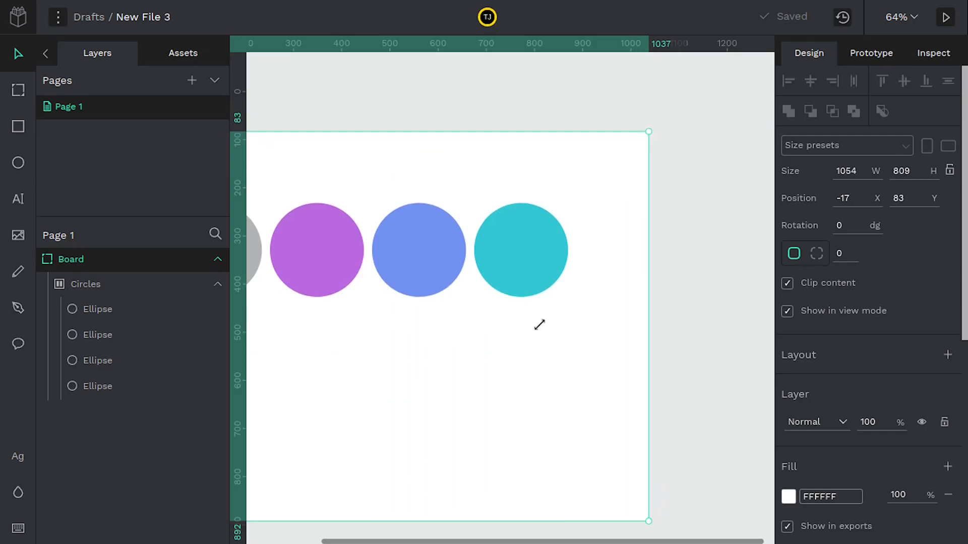
Step: Examine the Circles board's constraints and the sizing, alignment and margin options of the individual ellipses inside it
{"action": "left_click", "coordinate": [498, 253]}
{"action": "left_click_drag", "start_coordinate": [376, 379], "coordinate": [503, 341]}
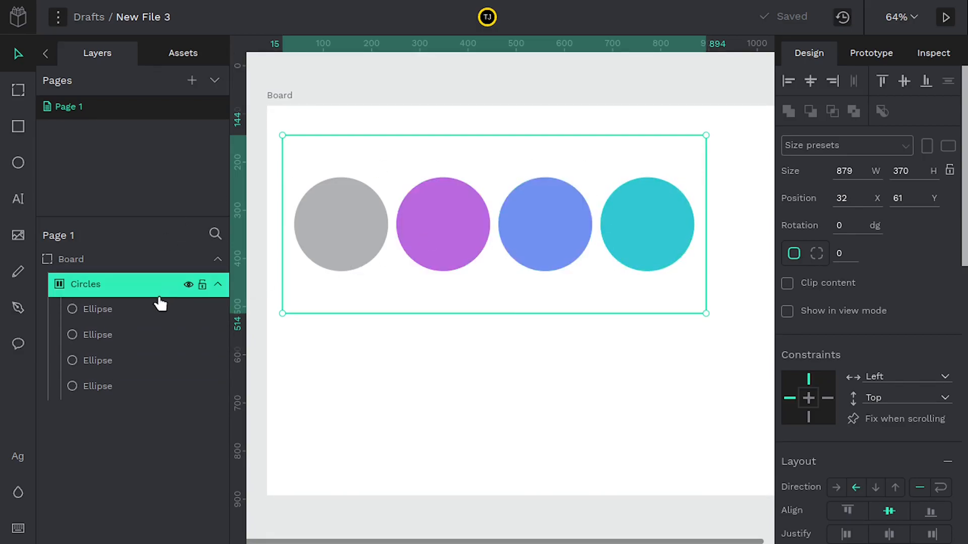
{"action": "left_click", "coordinate": [112, 317]}
{"action": "left_click", "coordinate": [105, 337]}
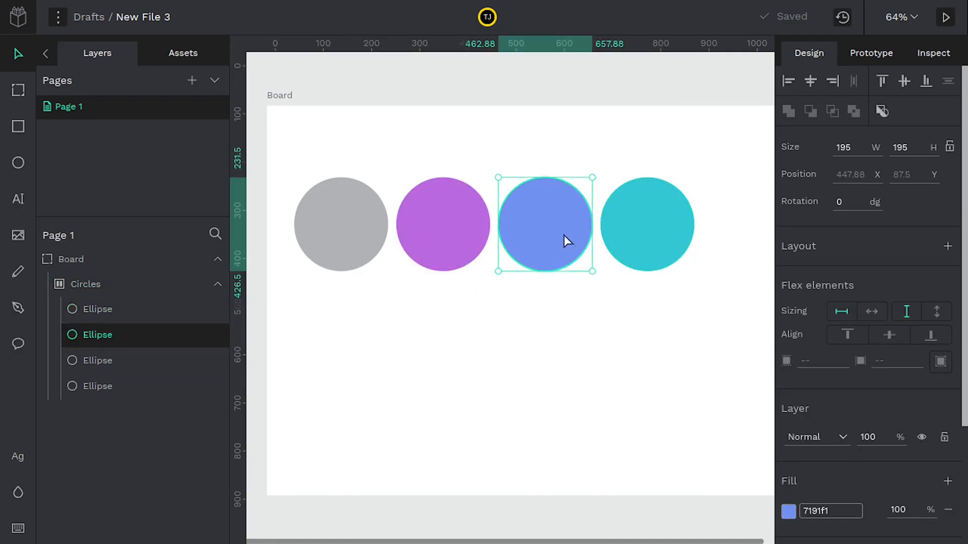
{"action": "scroll", "coordinate": [807, 326], "scroll_direction": "down", "scroll_amount": 3}
{"action": "scroll", "coordinate": [831, 320], "scroll_direction": "up", "scroll_amount": 3}
Step: Draw two circles about 147 and 173 in diameter on the outer board below the row of coloured circles
{"action": "left_click", "coordinate": [19, 164]}
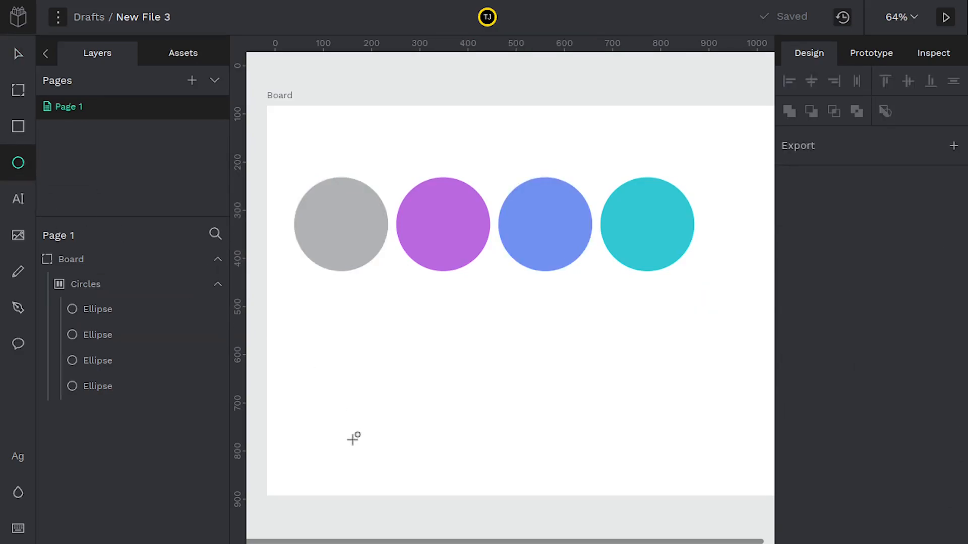
{"action": "left_click_drag", "start_coordinate": [394, 444], "coordinate": [294, 371]}
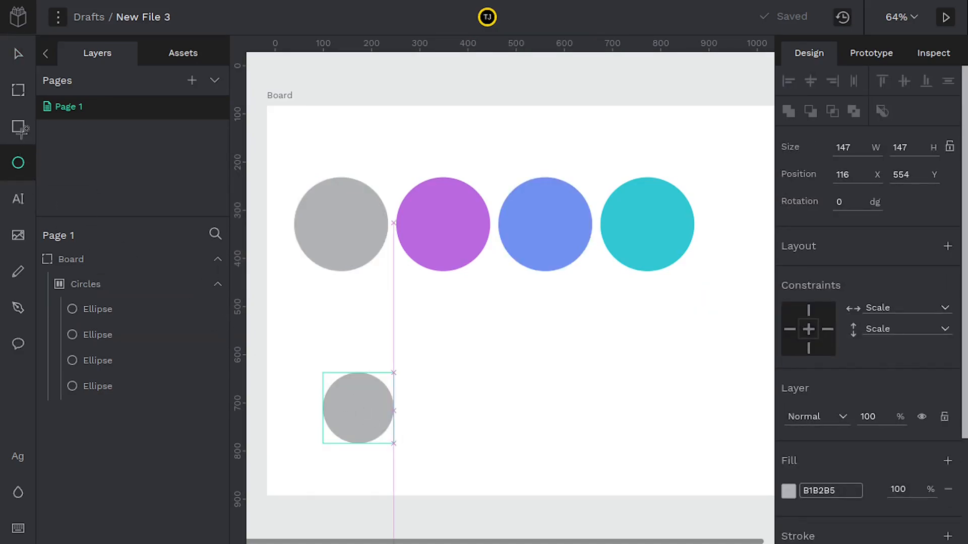
{"action": "left_click", "coordinate": [19, 162]}
{"action": "left_click_drag", "start_coordinate": [524, 469], "coordinate": [479, 448]}
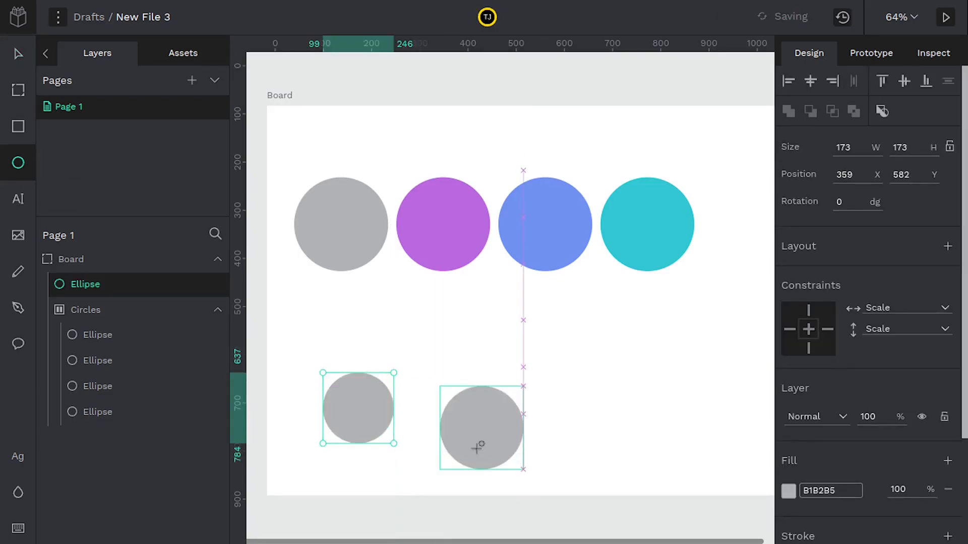
Step: Group the two new gray circles and move the group up to about X 190, Y 472
{"action": "left_click", "coordinate": [368, 416], "text": "shift"}
{"action": "left_click", "coordinate": [479, 435], "text": "shift"}
{"action": "left_click", "coordinate": [487, 442], "text": "shift"}
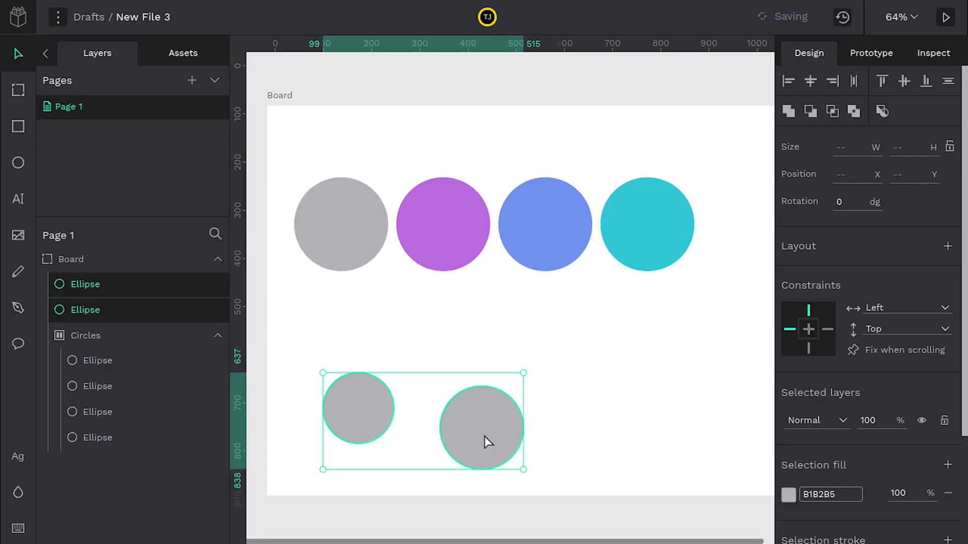
{"action": "right_click", "coordinate": [486, 443]}
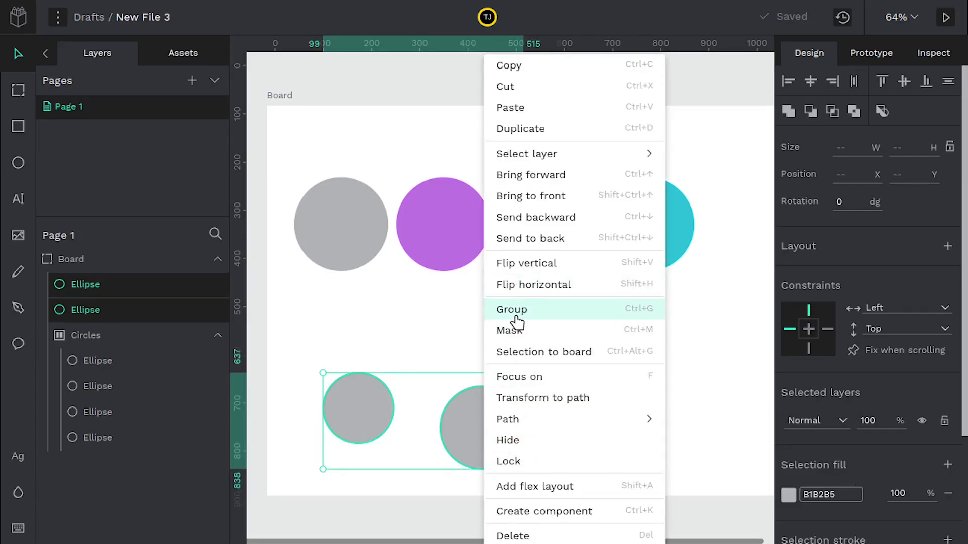
{"action": "left_click", "coordinate": [518, 311]}
{"action": "left_click_drag", "start_coordinate": [514, 424], "coordinate": [549, 384]}
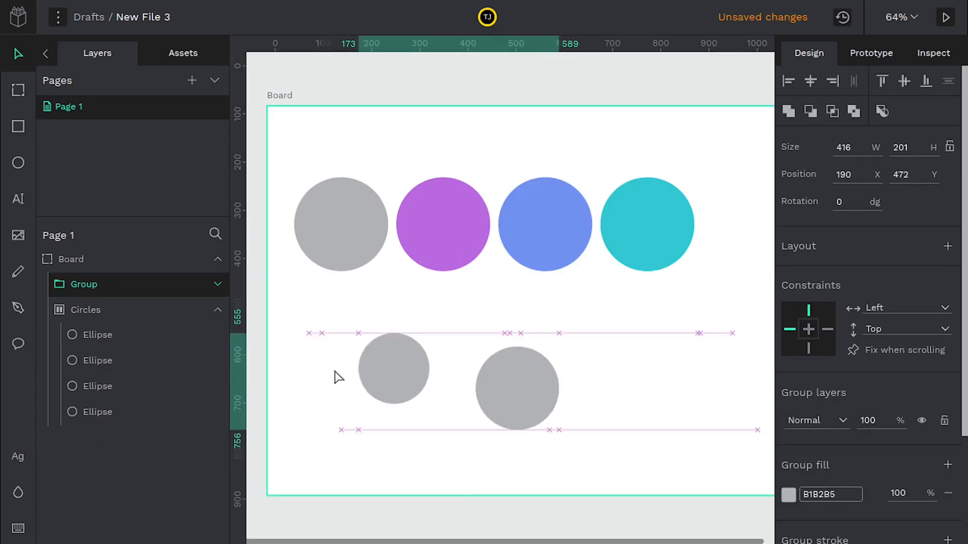
Step: Expand the new group to check a circle's constraints, and resize the group to about 406 by 190
{"action": "left_click", "coordinate": [217, 283]}
{"action": "left_click", "coordinate": [110, 313]}
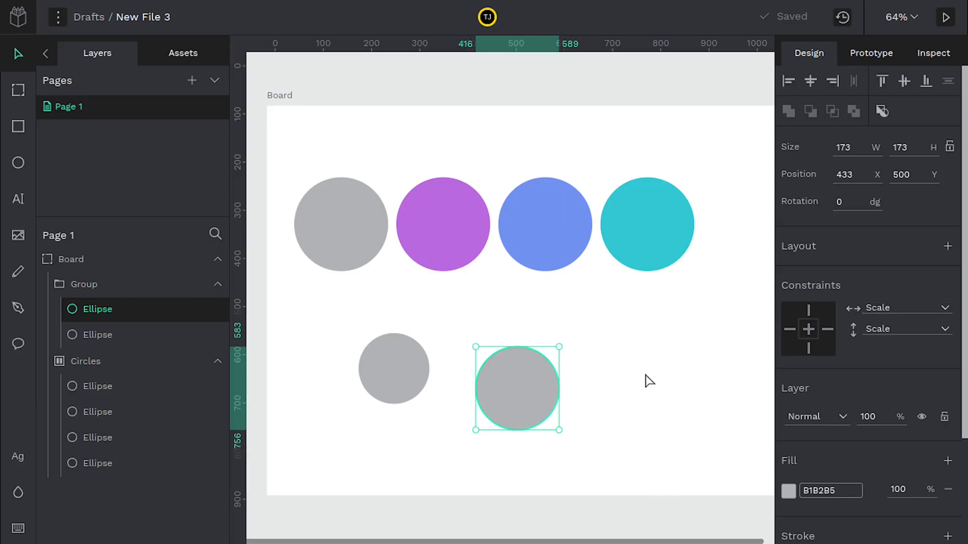
{"action": "left_click", "coordinate": [101, 285]}
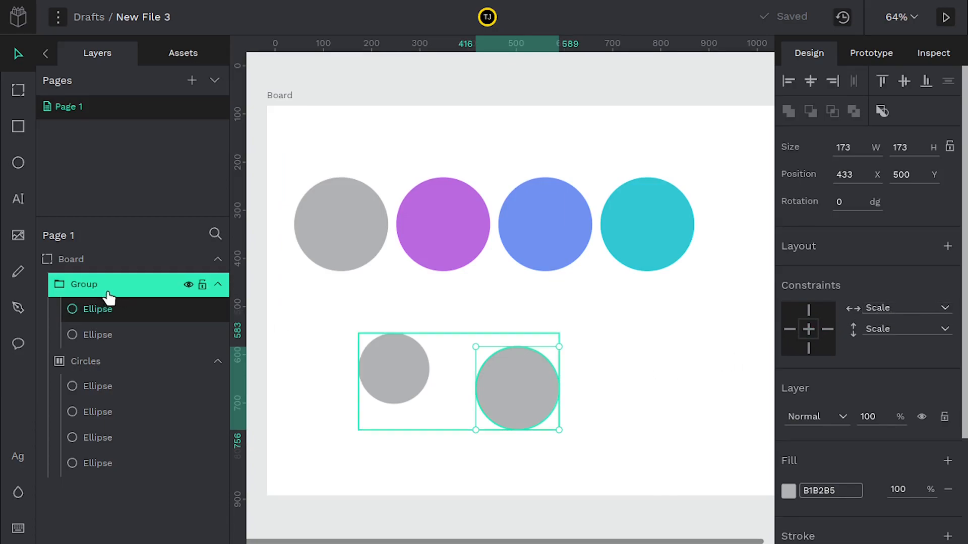
{"action": "left_click_drag", "start_coordinate": [561, 328], "coordinate": [530, 344]}
Step: Set the horizontal constraint of both circles in the group to Center
{"action": "left_click", "coordinate": [136, 310]}
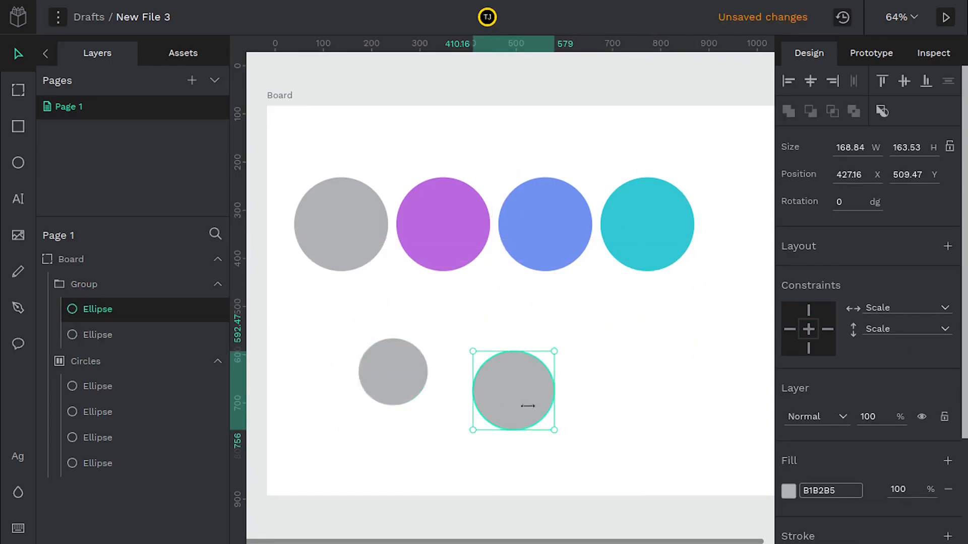
{"action": "left_click", "coordinate": [941, 311]}
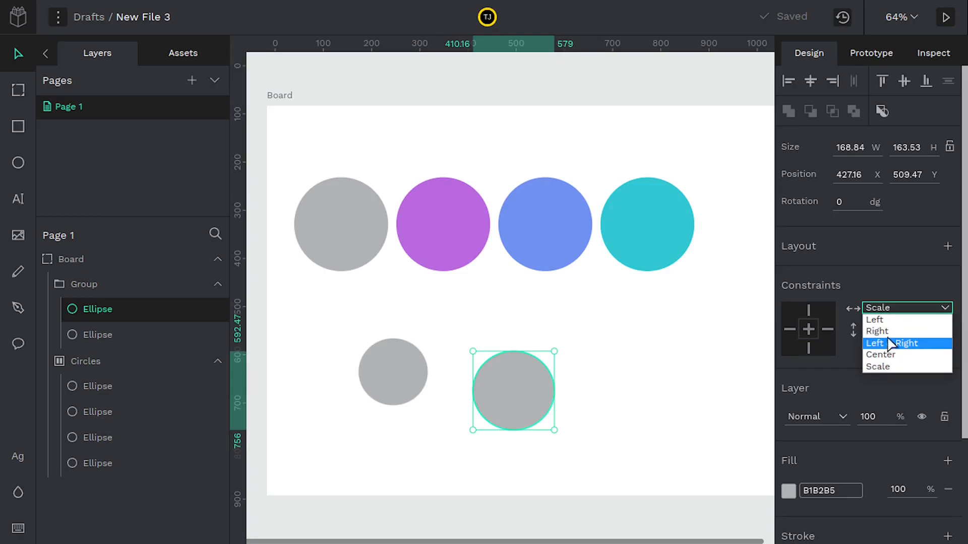
{"action": "left_click", "coordinate": [881, 355]}
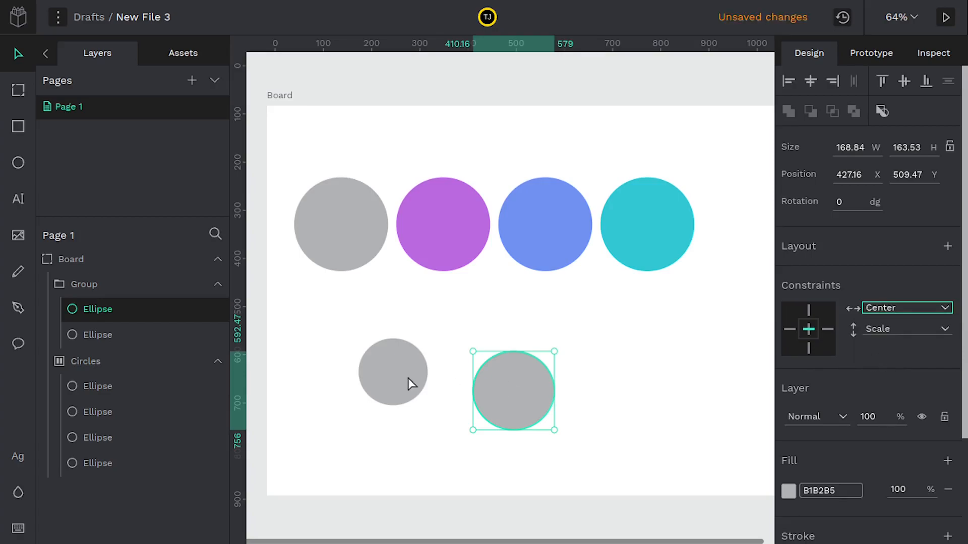
{"action": "left_click", "coordinate": [407, 378]}
{"action": "left_click", "coordinate": [875, 315]}
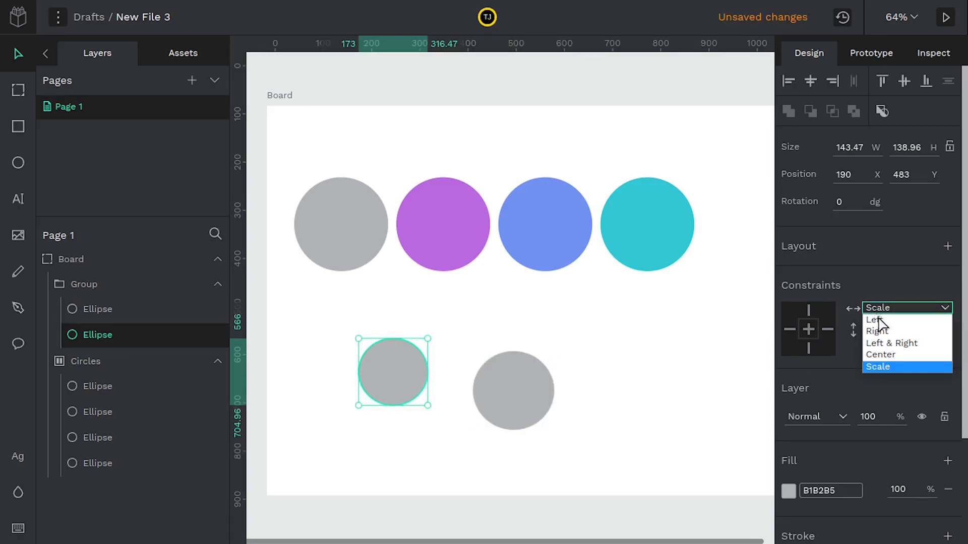
{"action": "left_click", "coordinate": [877, 354]}
{"action": "left_click", "coordinate": [396, 447]}
Step: Try resizing the group to test the centered constraints, and delete the group
{"action": "left_click", "coordinate": [79, 284]}
{"action": "left_click_drag", "start_coordinate": [573, 339], "coordinate": [475, 394]}
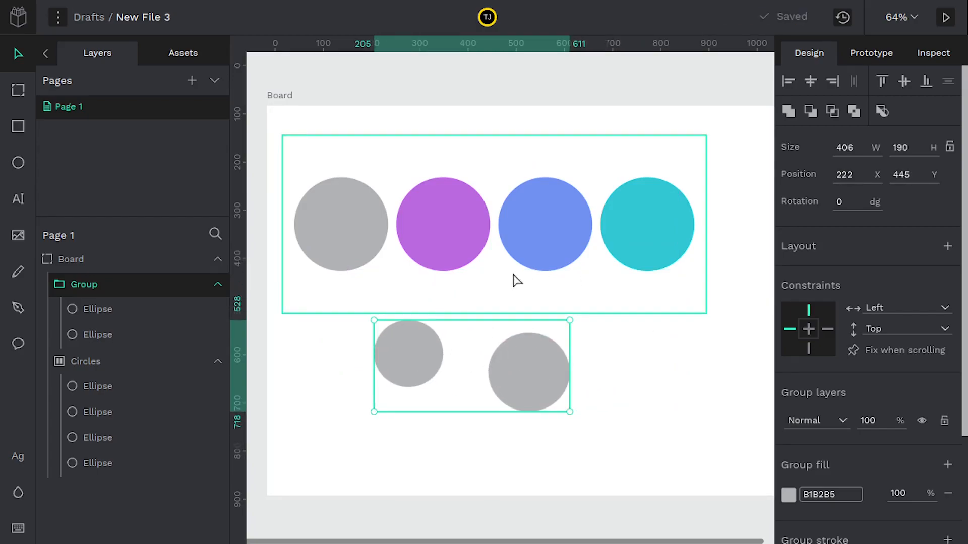
{"action": "left_click_drag", "start_coordinate": [568, 319], "coordinate": [520, 373]}
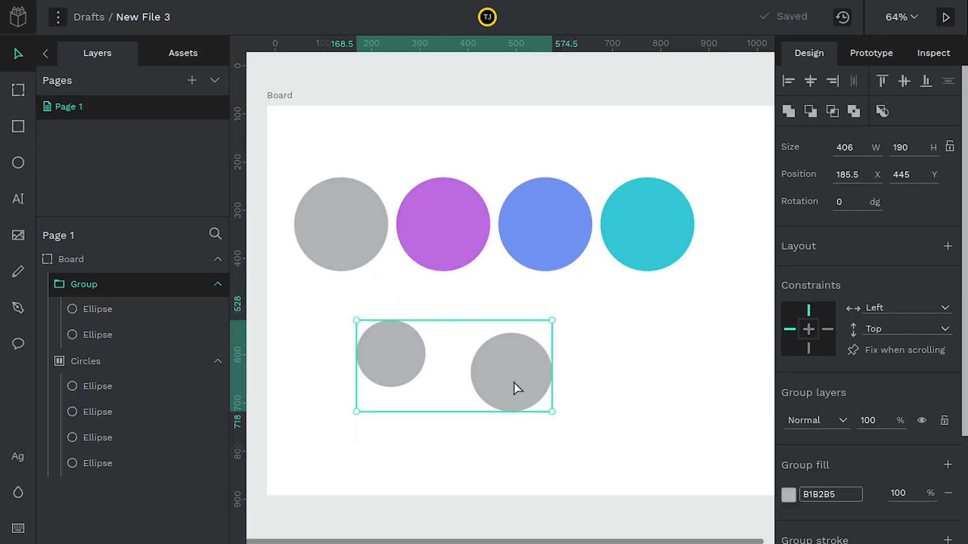
{"action": "key", "text": "Delete"}
Step: Compare the row and reverse row directions on the Circles board, leaving it reversed, and turn on wrapping
{"action": "left_click", "coordinate": [449, 249]}
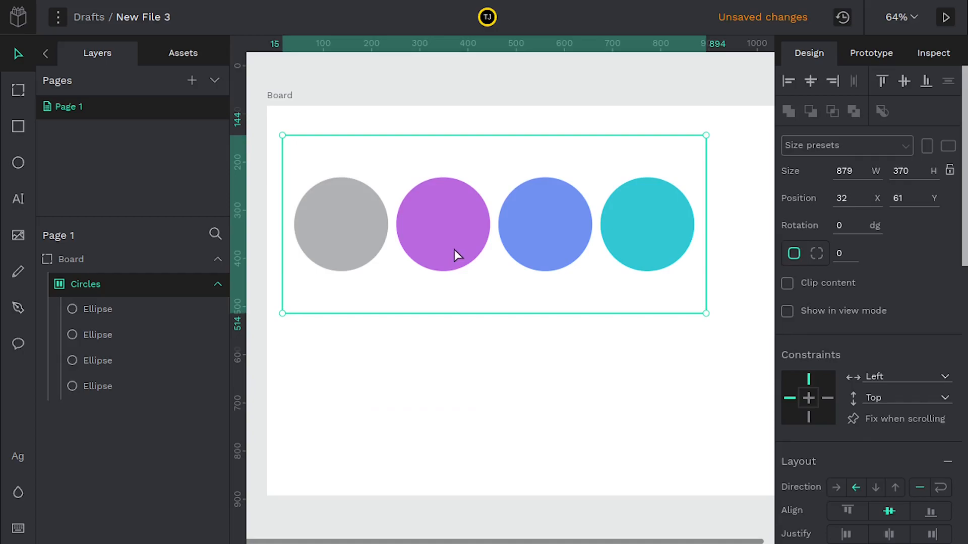
{"action": "scroll", "coordinate": [797, 344], "scroll_direction": "down", "scroll_amount": 3}
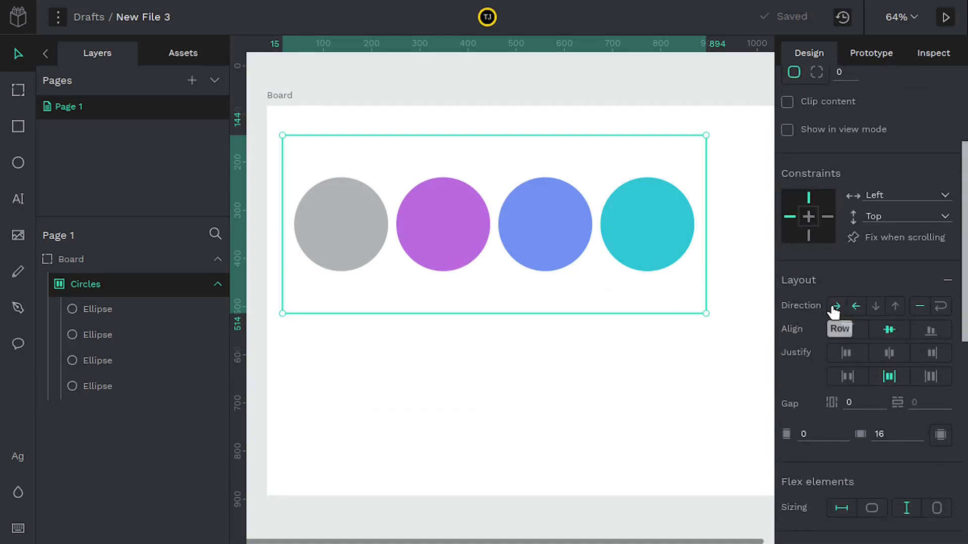
{"action": "left_click", "coordinate": [836, 306]}
{"action": "left_click", "coordinate": [856, 306]}
{"action": "left_click", "coordinate": [940, 308]}
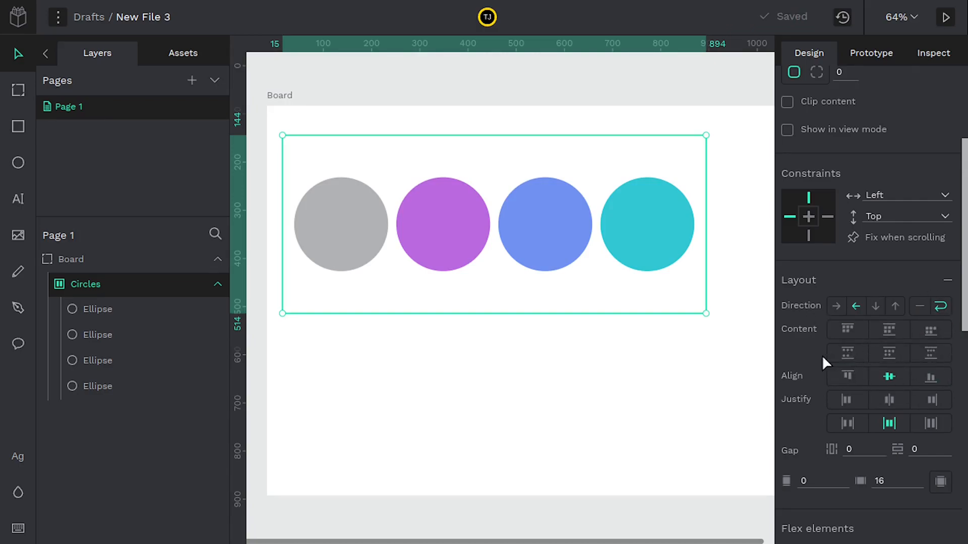
Step: Align the Circles board's wrapped content to the start and resize the board to about 718 by 692
{"action": "left_click_drag", "start_coordinate": [705, 314], "coordinate": [672, 358]}
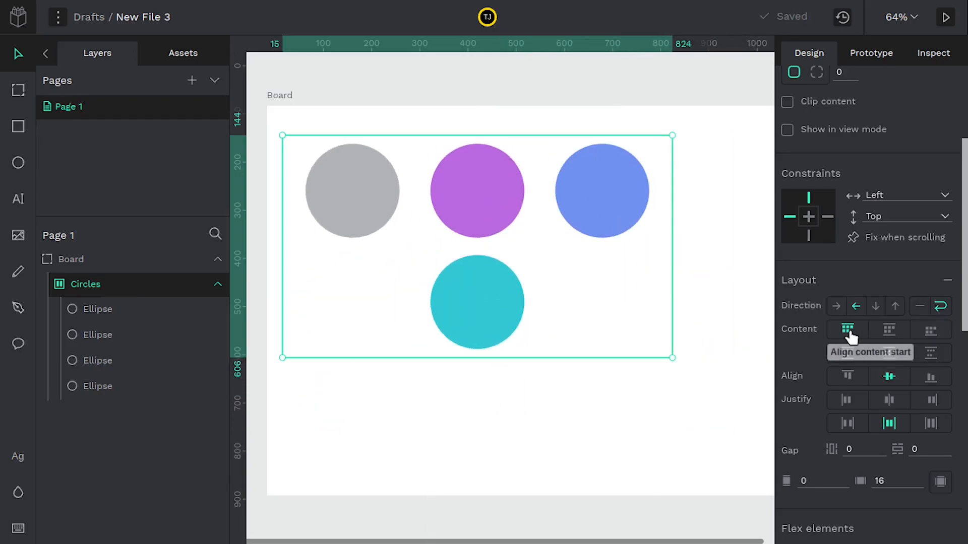
{"action": "left_click", "coordinate": [848, 333]}
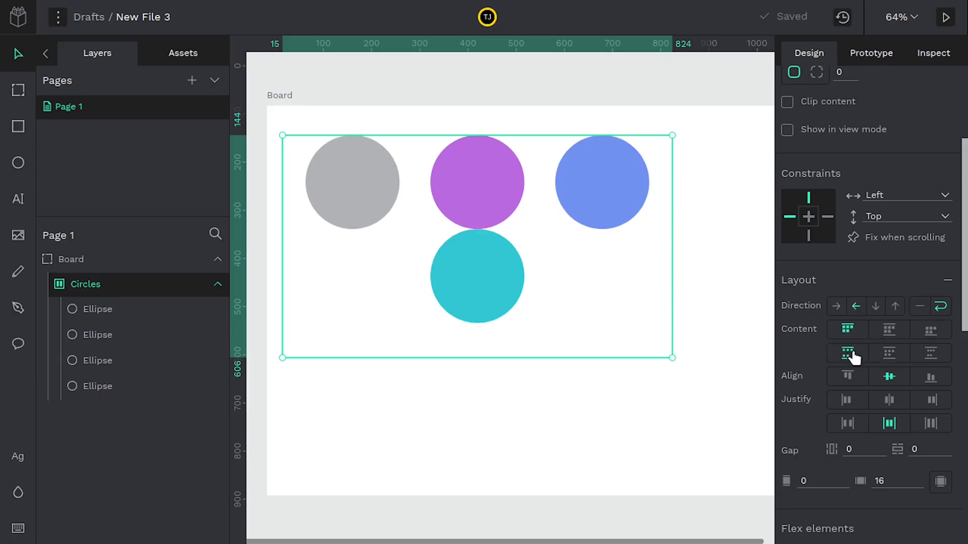
{"action": "left_click_drag", "start_coordinate": [668, 356], "coordinate": [700, 463]}
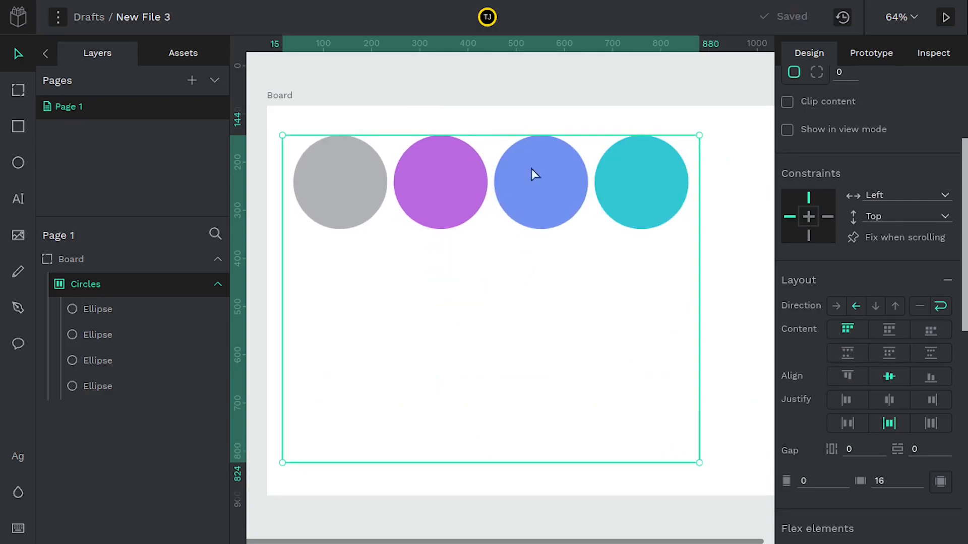
{"action": "left_click_drag", "start_coordinate": [698, 460], "coordinate": [628, 469]}
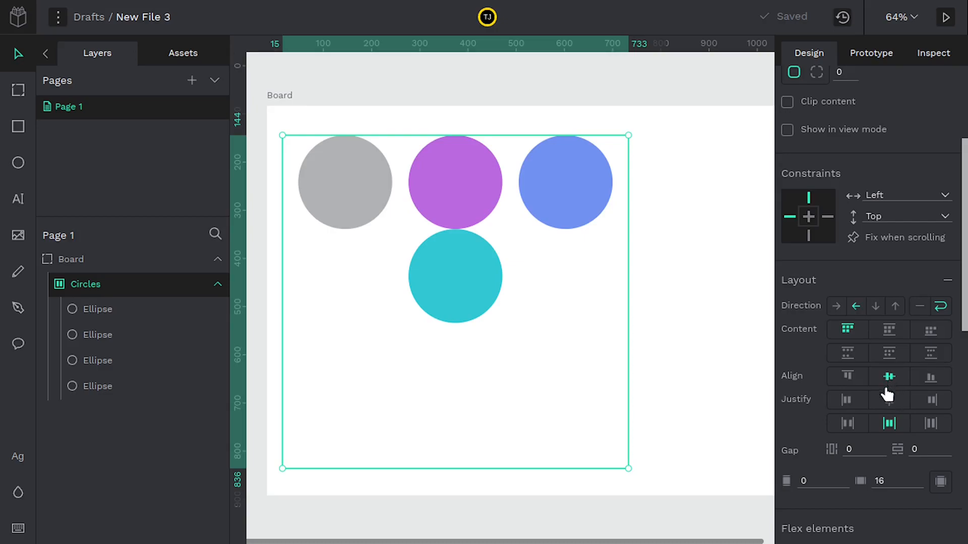
Step: Distribute the wrapped content with space evenly and resize the Circles board to about 862 by 617
{"action": "left_click_drag", "start_coordinate": [758, 429], "coordinate": [624, 421]}
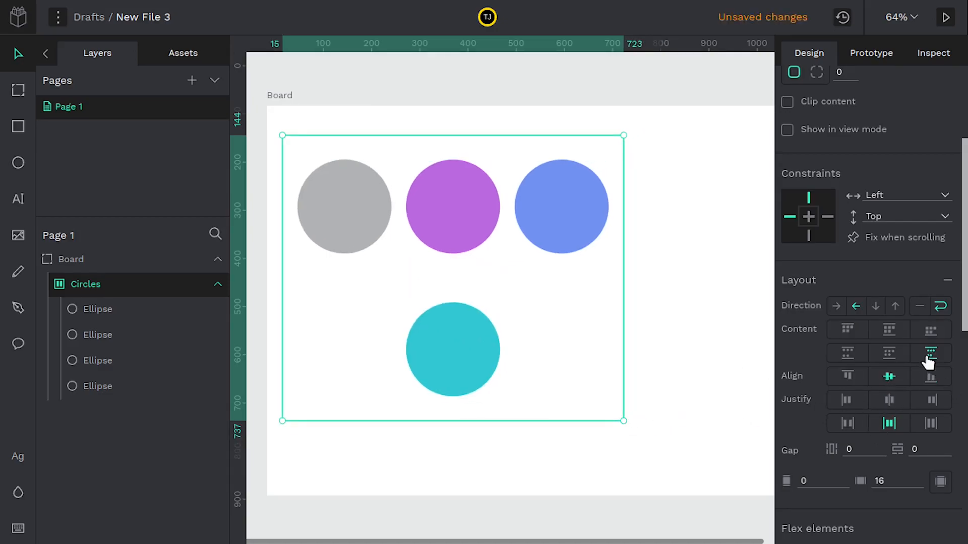
{"action": "left_click", "coordinate": [927, 356]}
{"action": "left_click_drag", "start_coordinate": [624, 417], "coordinate": [698, 432]}
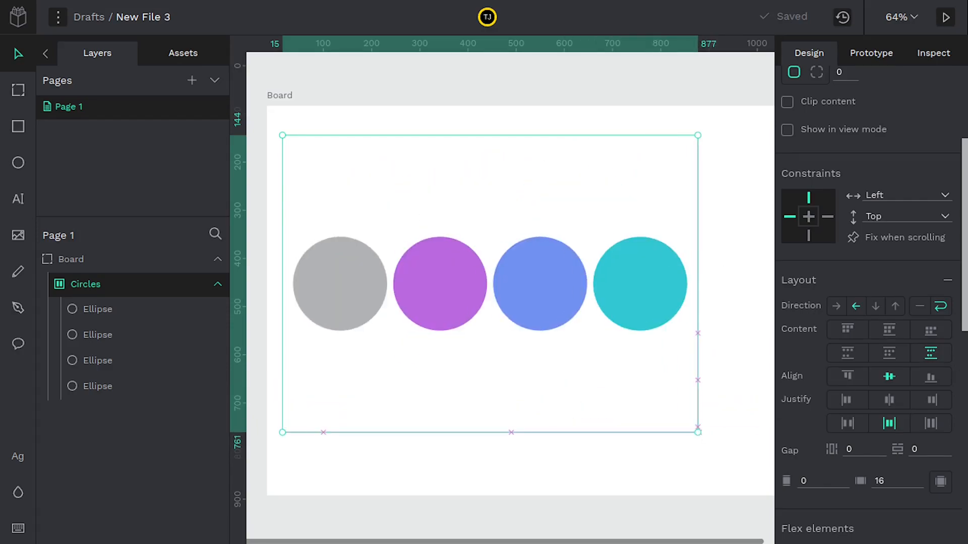
Step: Align the wrapped content to the end and resize the Circles board to about 644 by 509
{"action": "left_click", "coordinate": [931, 330]}
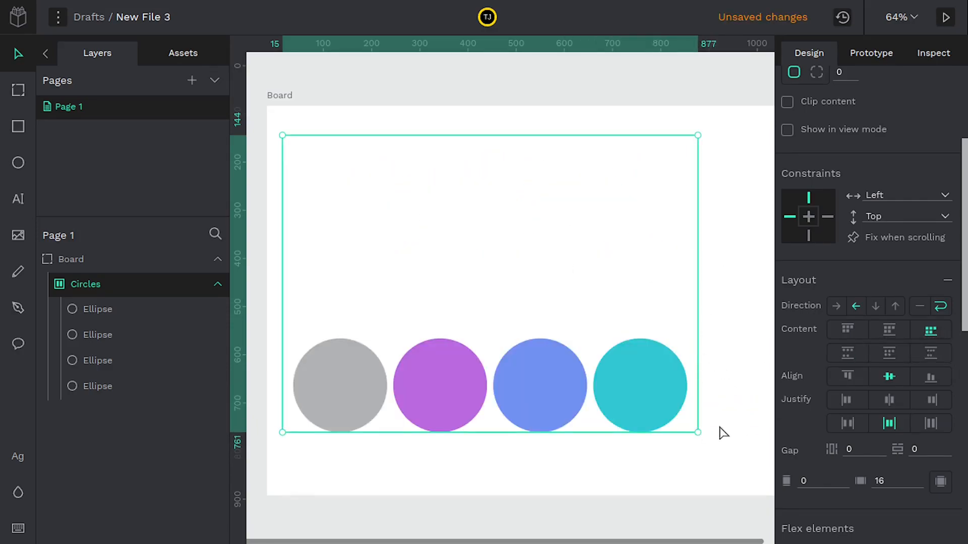
{"action": "left_click_drag", "start_coordinate": [700, 431], "coordinate": [684, 405]}
{"action": "left_click_drag", "start_coordinate": [606, 384], "coordinate": [581, 380]}
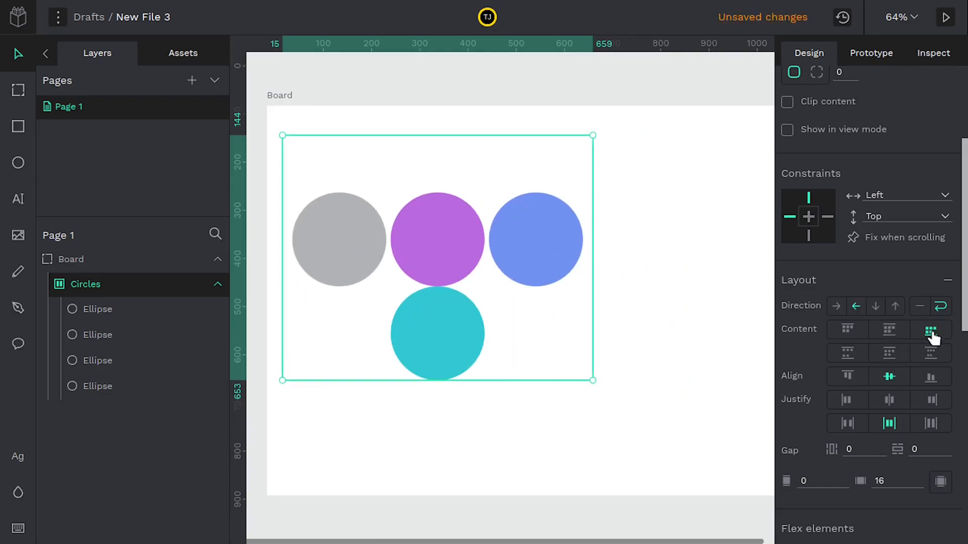
Step: Turn off wrapping on the Circles board
{"action": "left_click", "coordinate": [922, 309]}
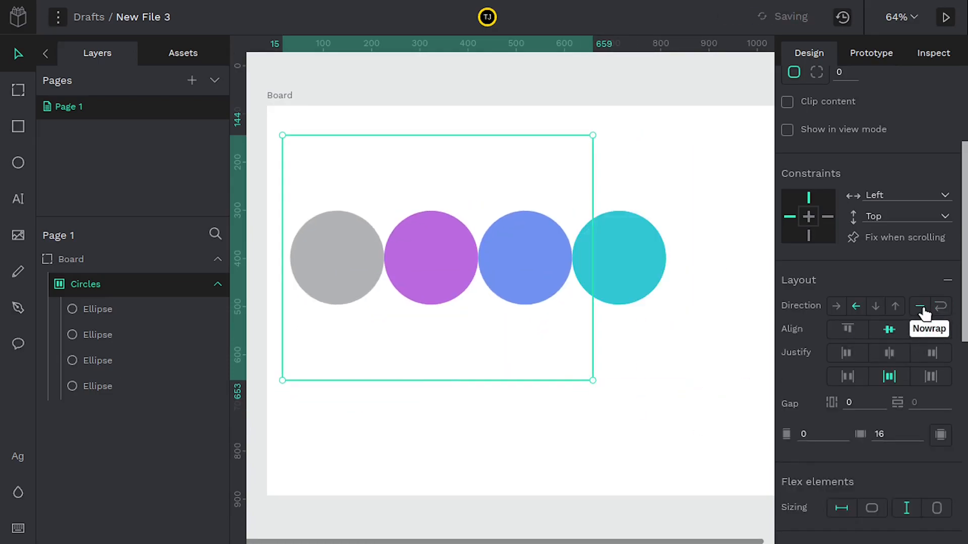
Step: Align and justify the Circles board's items to the start and turn wrapping on
{"action": "left_click", "coordinate": [848, 328]}
{"action": "left_click", "coordinate": [848, 353]}
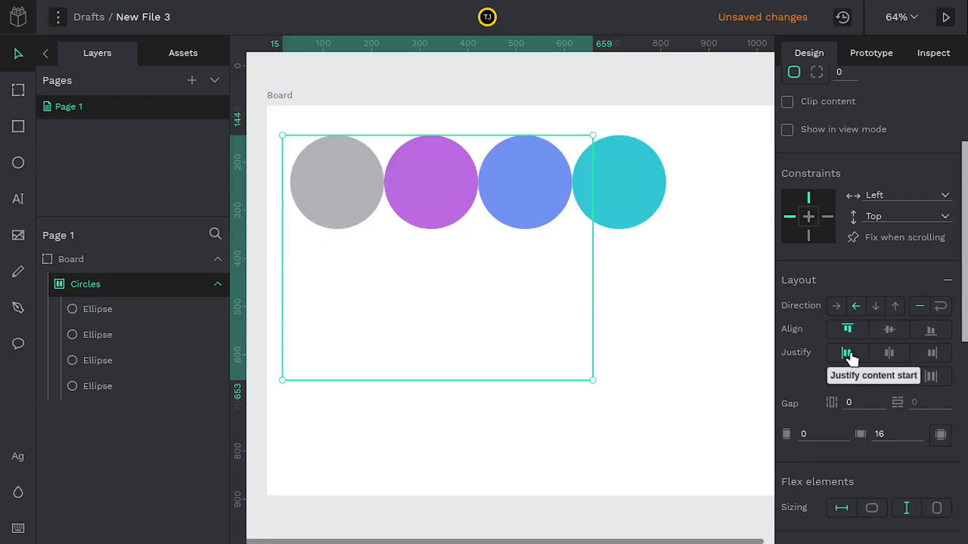
{"action": "left_click", "coordinate": [940, 306]}
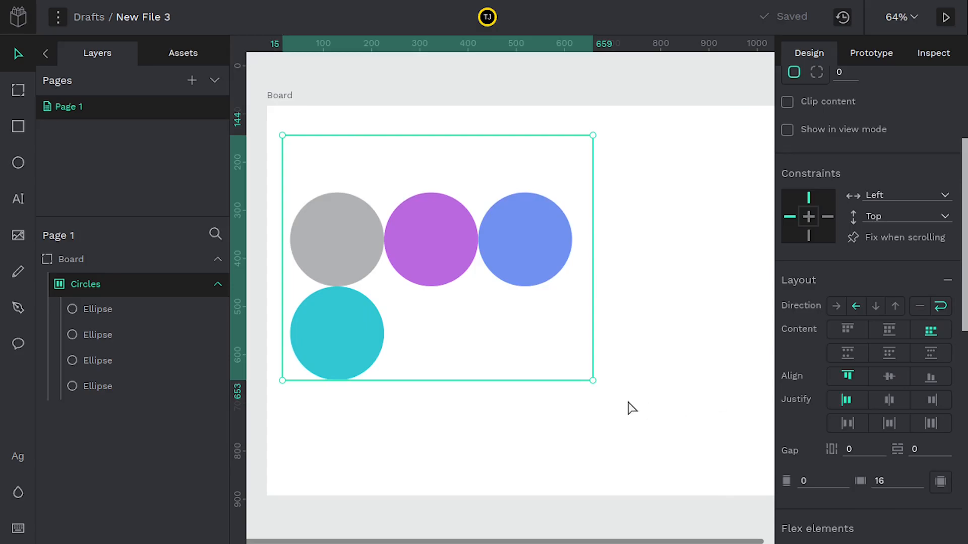
Step: Resize the Circles board to about 767 by 559 and align its wrapped content to the start
{"action": "left_click_drag", "start_coordinate": [594, 382], "coordinate": [653, 404]}
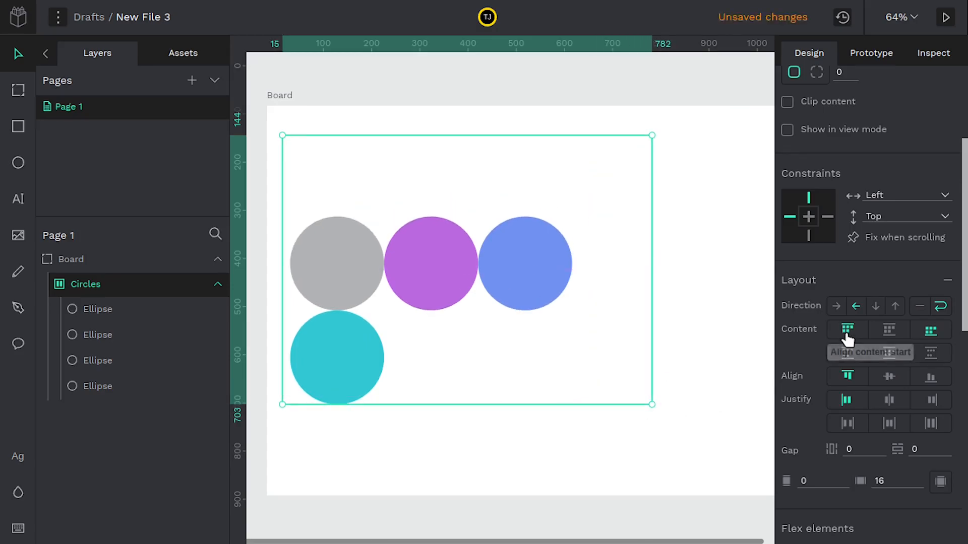
{"action": "left_click", "coordinate": [848, 329]}
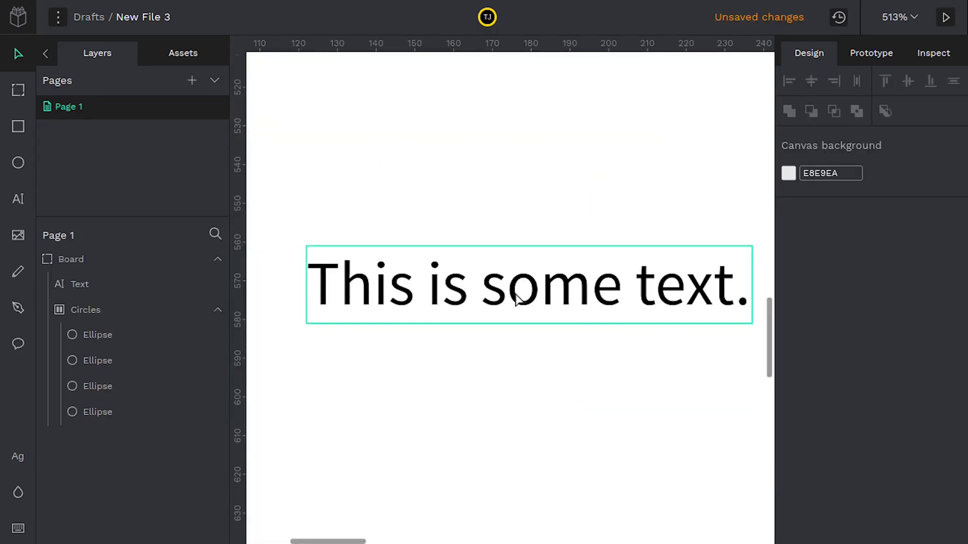
Step: Enlarge the "This is some text." text box to about 126 by 55 by extending its lower-left corner
{"action": "left_click", "coordinate": [517, 296]}
{"action": "left_click_drag", "start_coordinate": [306, 325], "coordinate": [263, 459]}
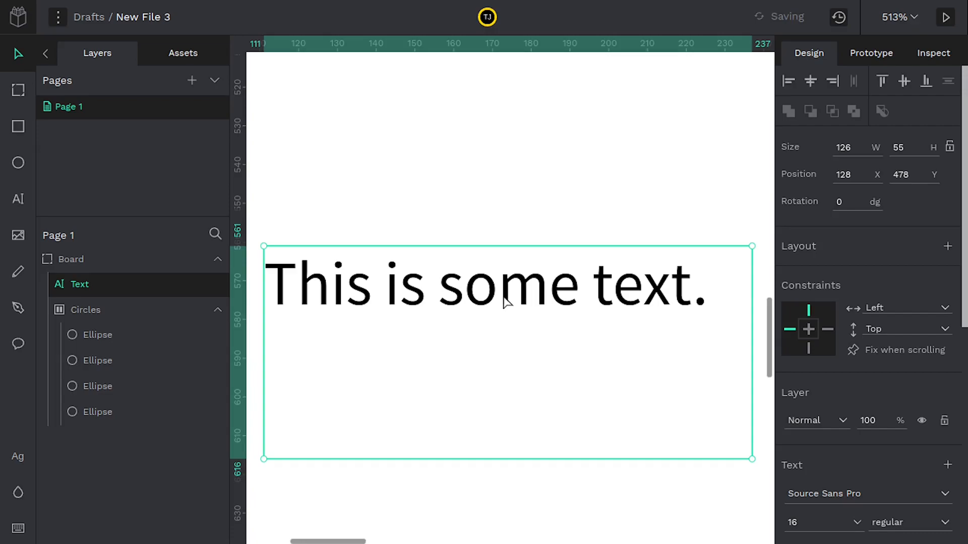
{"action": "left_click", "coordinate": [854, 520]}
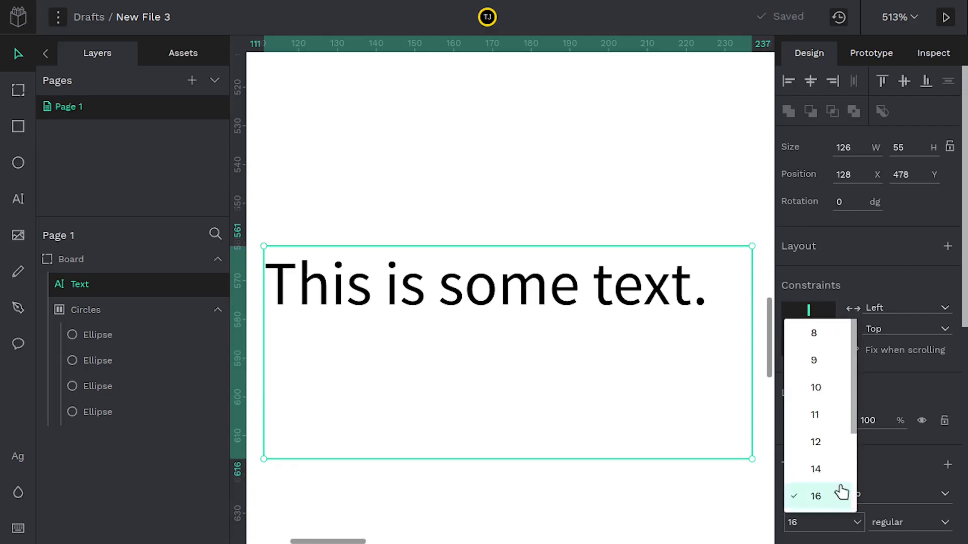
{"action": "left_click", "coordinate": [488, 390]}
{"action": "left_click_drag", "start_coordinate": [524, 381], "coordinate": [513, 309]}
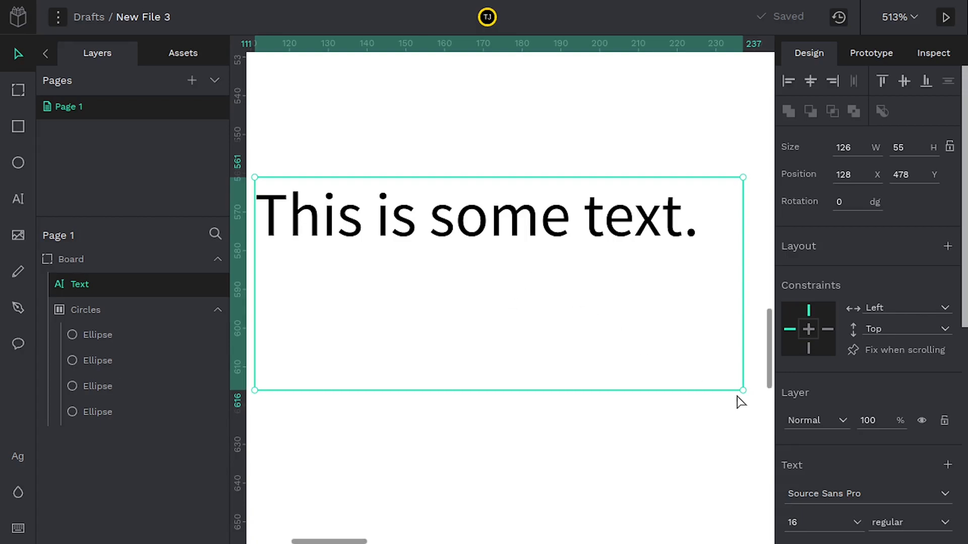
Step: Shrink the text box to about 75 by 45, and enlarge it again to about 129 by 55
{"action": "left_click_drag", "start_coordinate": [737, 389], "coordinate": [545, 351]}
{"action": "scroll", "coordinate": [815, 361], "scroll_direction": "down", "scroll_amount": 6}
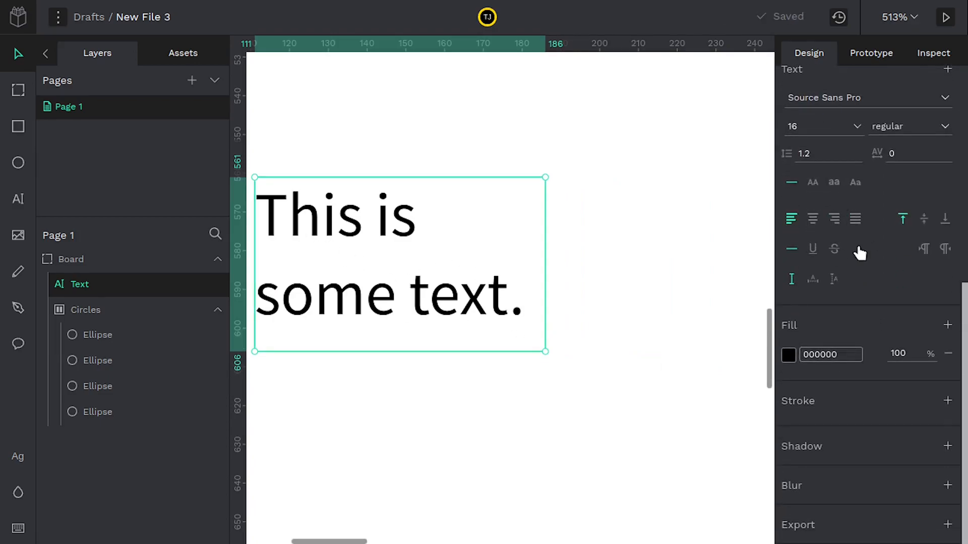
{"action": "left_click_drag", "start_coordinate": [549, 354], "coordinate": [752, 388]}
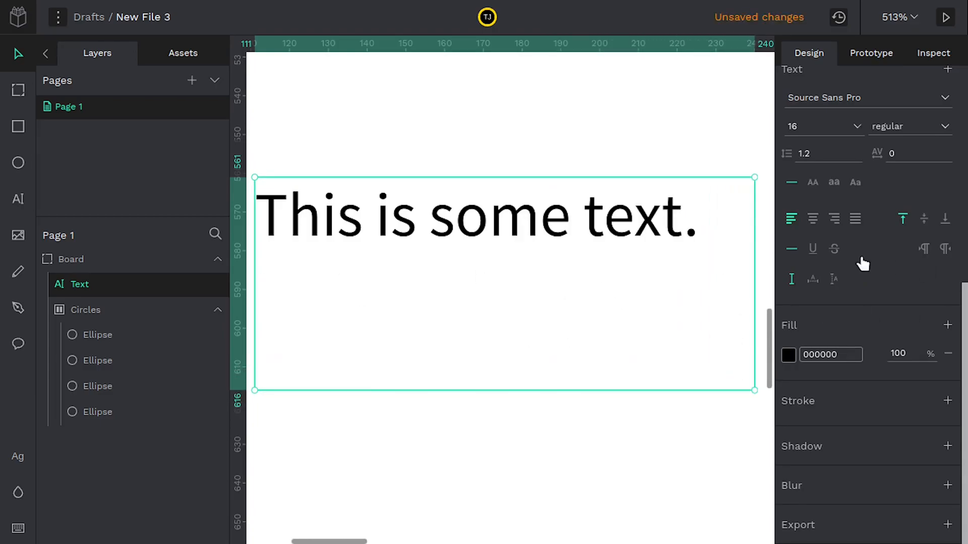
Step: Try center and right alignment on the text and return it to left alignment
{"action": "left_click", "coordinate": [813, 220]}
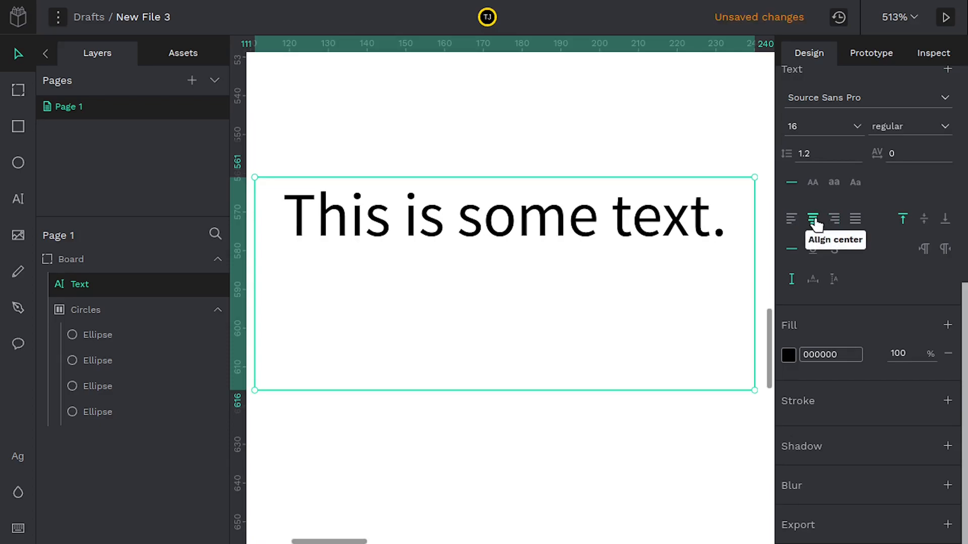
{"action": "left_click", "coordinate": [835, 221]}
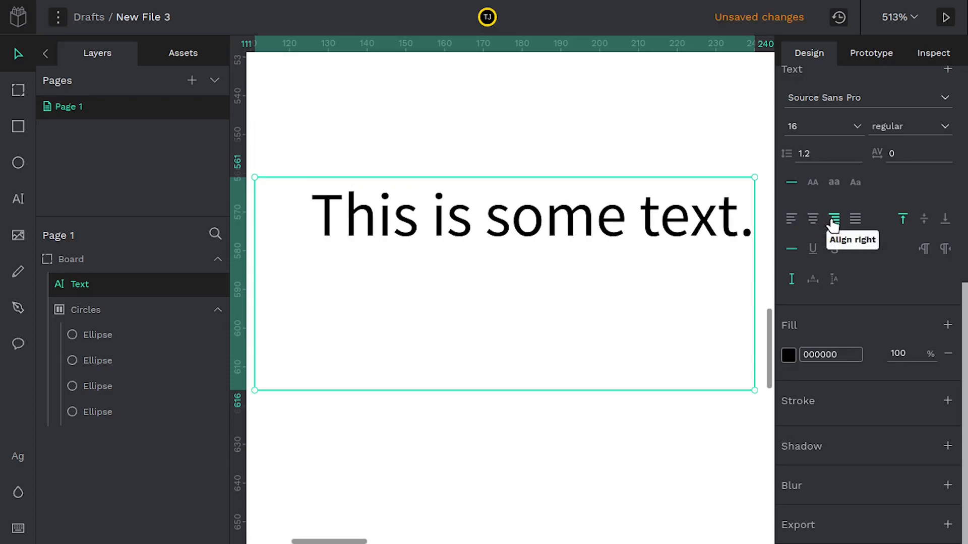
{"action": "left_click", "coordinate": [796, 222]}
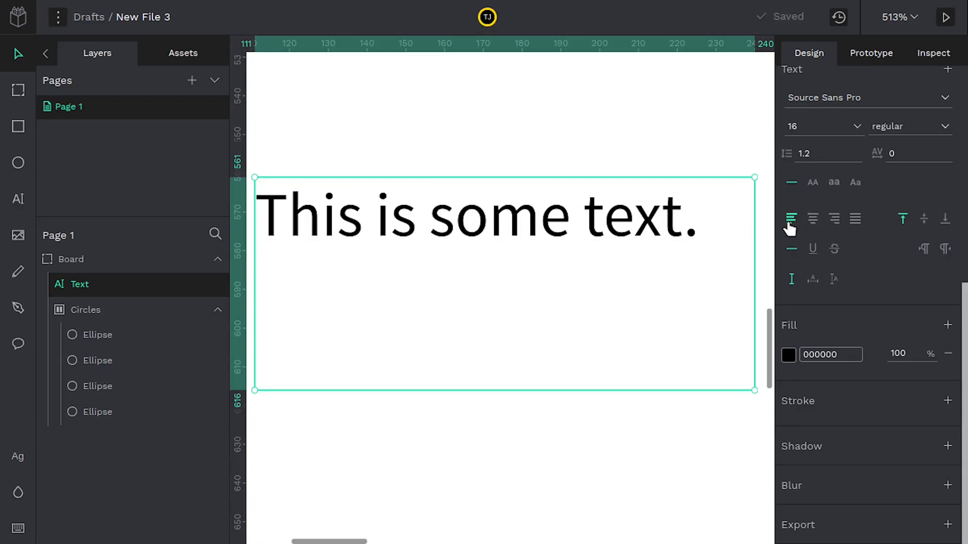
Step: Try bottom vertical alignment on the text and settle on middle alignment within its box
{"action": "left_click", "coordinate": [924, 219]}
{"action": "left_click", "coordinate": [945, 219]}
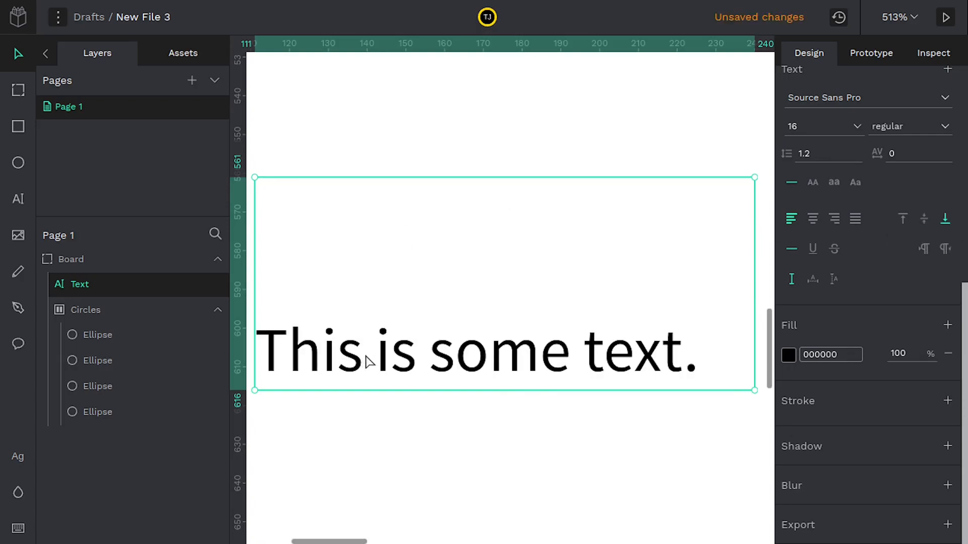
{"action": "left_click", "coordinate": [924, 220]}
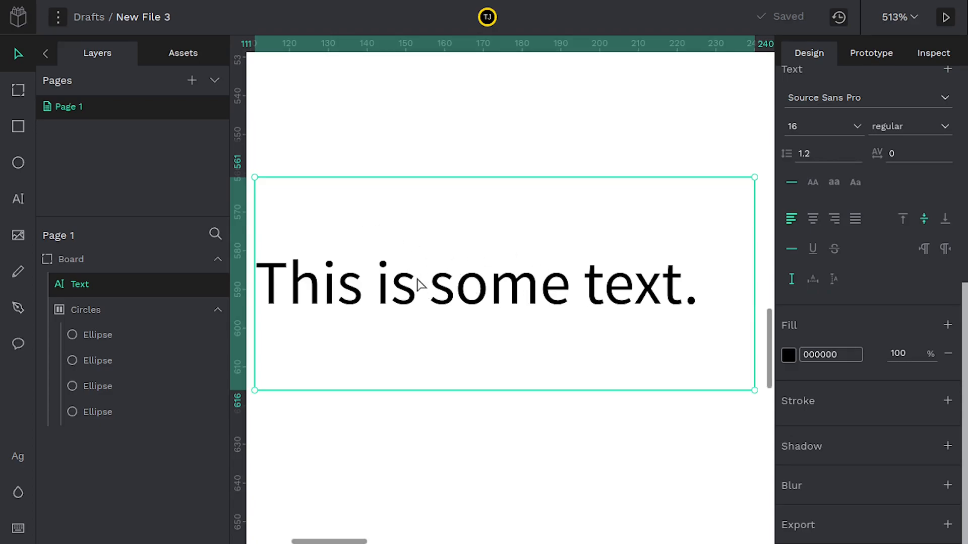
Step: Set the text box to auto width and switch its resizing to auto height
{"action": "scroll", "coordinate": [867, 252], "scroll_direction": "up", "scroll_amount": 6}
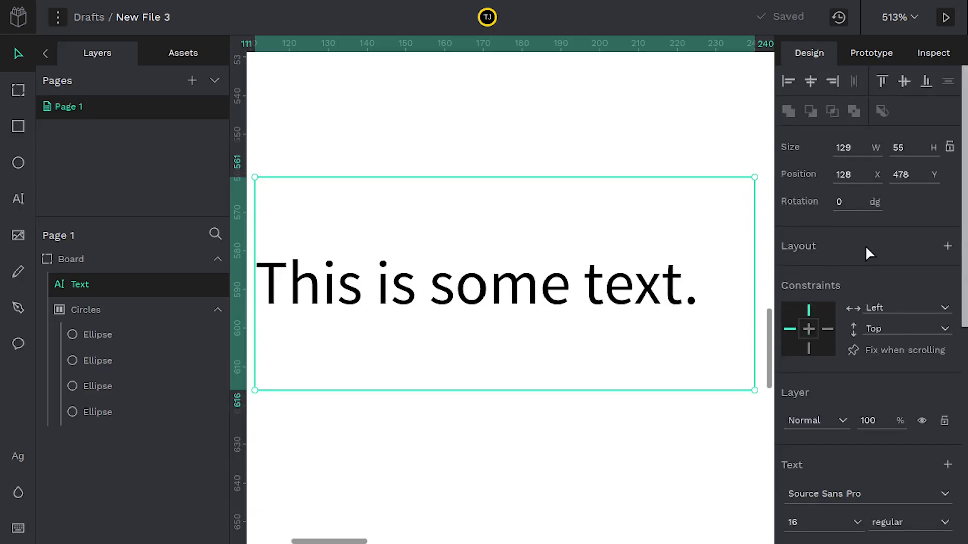
{"action": "scroll", "coordinate": [820, 312], "scroll_direction": "down", "scroll_amount": 8}
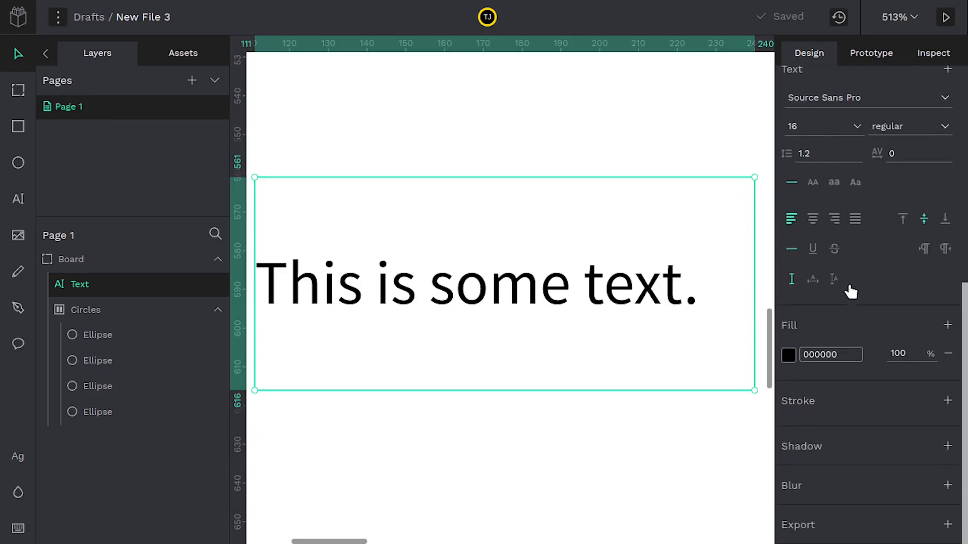
{"action": "left_click", "coordinate": [813, 280]}
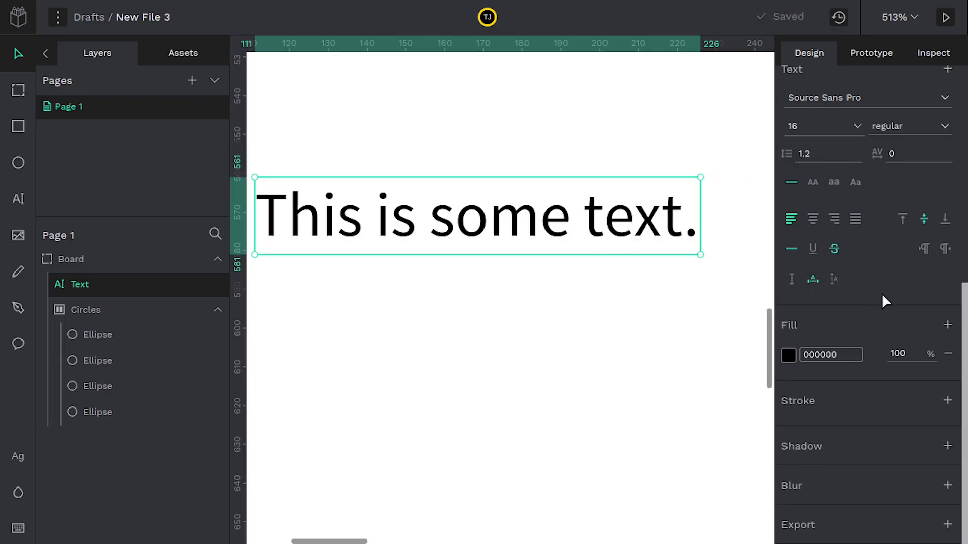
{"action": "left_click", "coordinate": [834, 283]}
Step: Enlarge the Circles board to about 1038 by 427 by extending its lower-left corner
{"action": "left_click_drag", "start_coordinate": [580, 235], "coordinate": [527, 146]}
{"action": "left_click", "coordinate": [598, 188]}
{"action": "left_click_drag", "start_coordinate": [610, 217], "coordinate": [492, 269]}
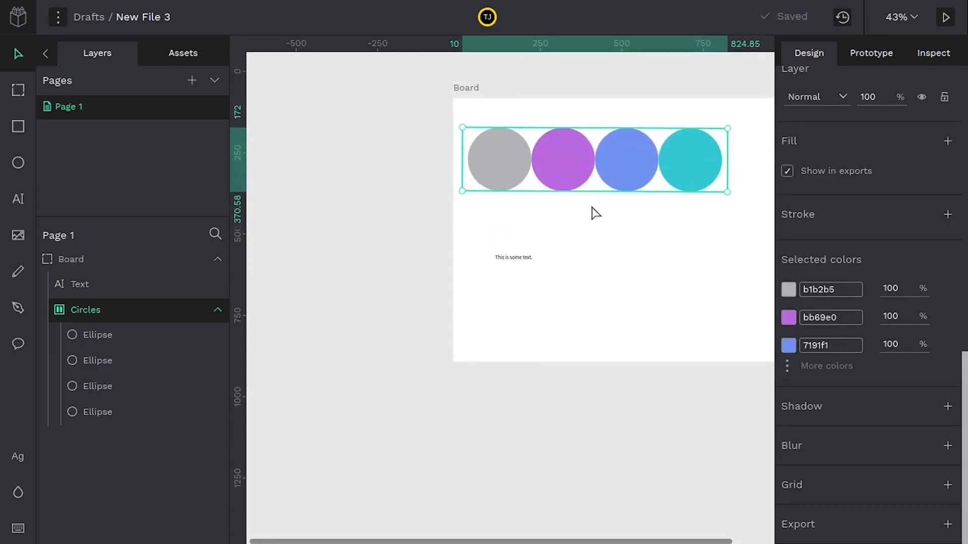
{"action": "left_click_drag", "start_coordinate": [462, 191], "coordinate": [387, 264]}
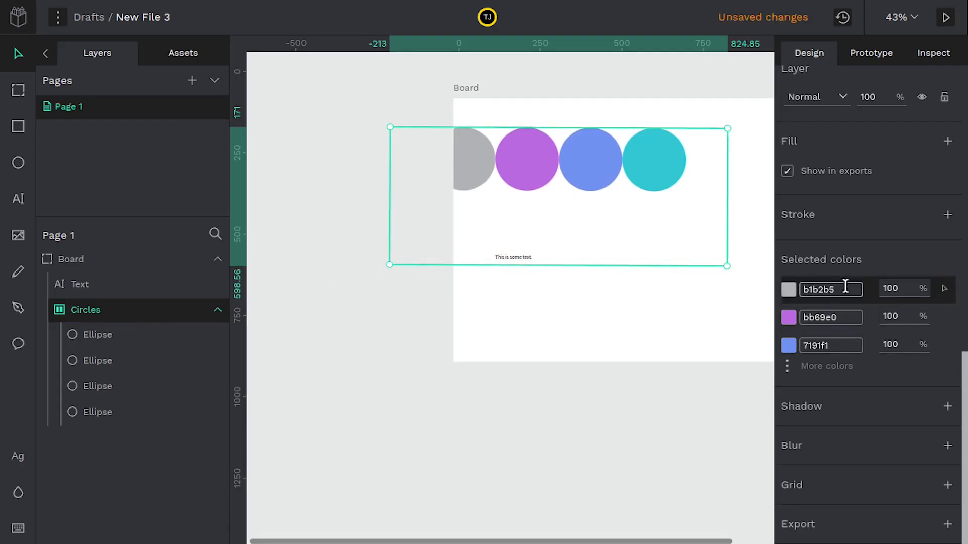
Step: Fit the Circles board's width and height to its content and move it to about X 39, Y 203 on the canvas
{"action": "scroll", "coordinate": [855, 277], "scroll_direction": "up", "scroll_amount": 5}
{"action": "scroll", "coordinate": [865, 313], "scroll_direction": "up", "scroll_amount": 2}
{"action": "scroll", "coordinate": [869, 353], "scroll_direction": "down", "scroll_amount": 4}
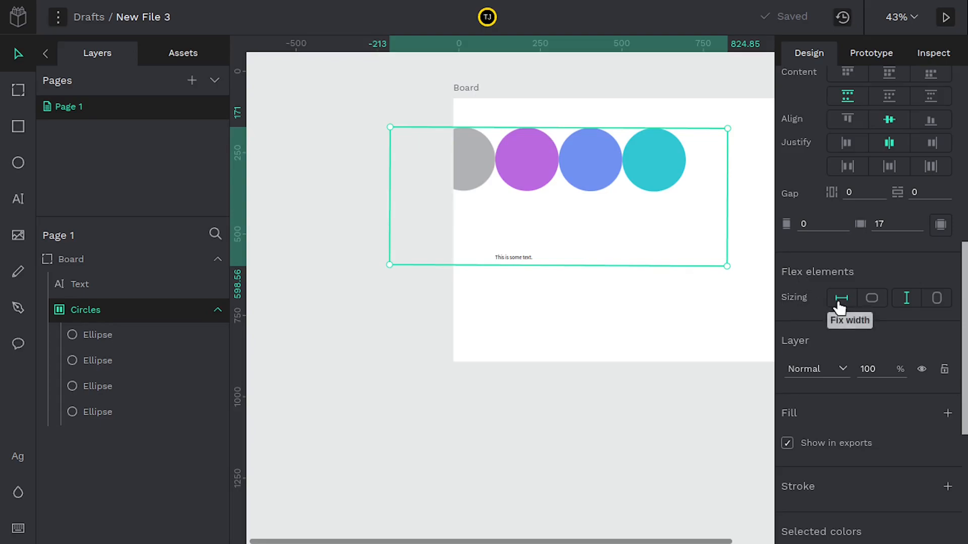
{"action": "left_click", "coordinate": [873, 301]}
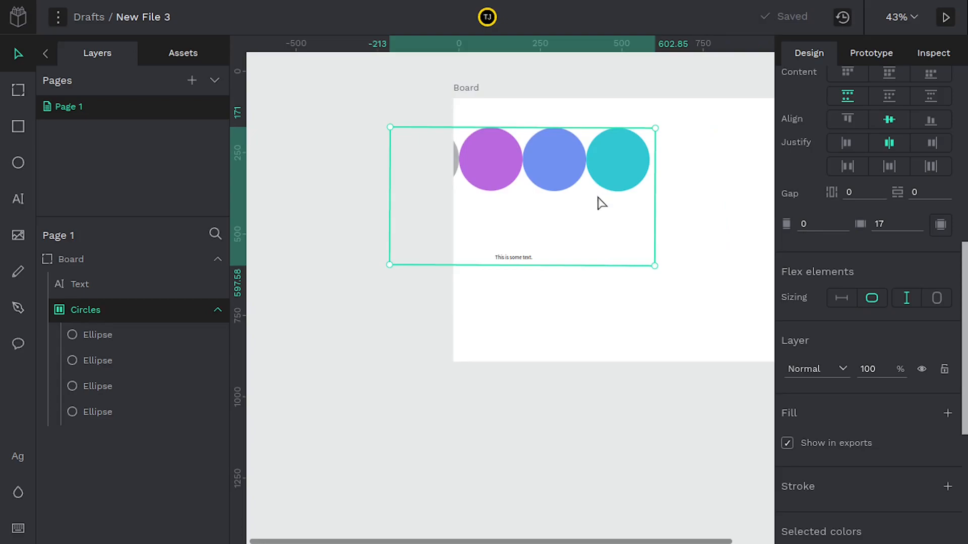
{"action": "left_click", "coordinate": [936, 298]}
{"action": "left_click_drag", "start_coordinate": [564, 170], "coordinate": [646, 182]}
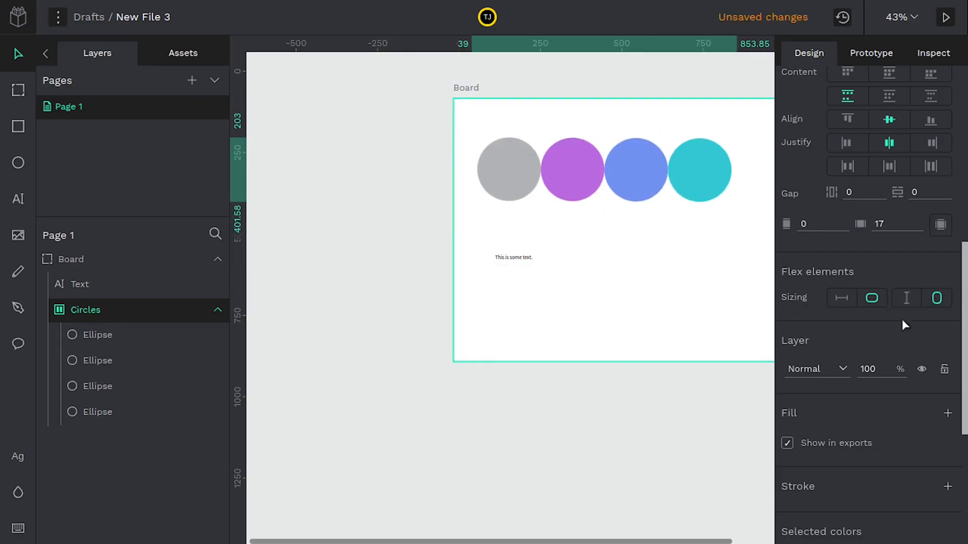
Step: Resize the Circles board to about 850 by 415 and fit its width and height back to the content
{"action": "left_click_drag", "start_coordinate": [732, 204], "coordinate": [746, 272]}
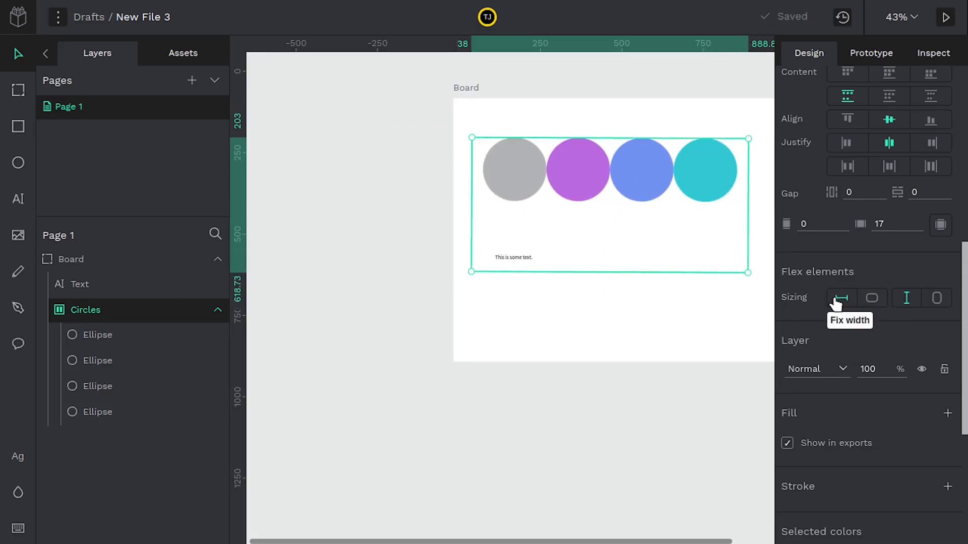
{"action": "left_click", "coordinate": [872, 301]}
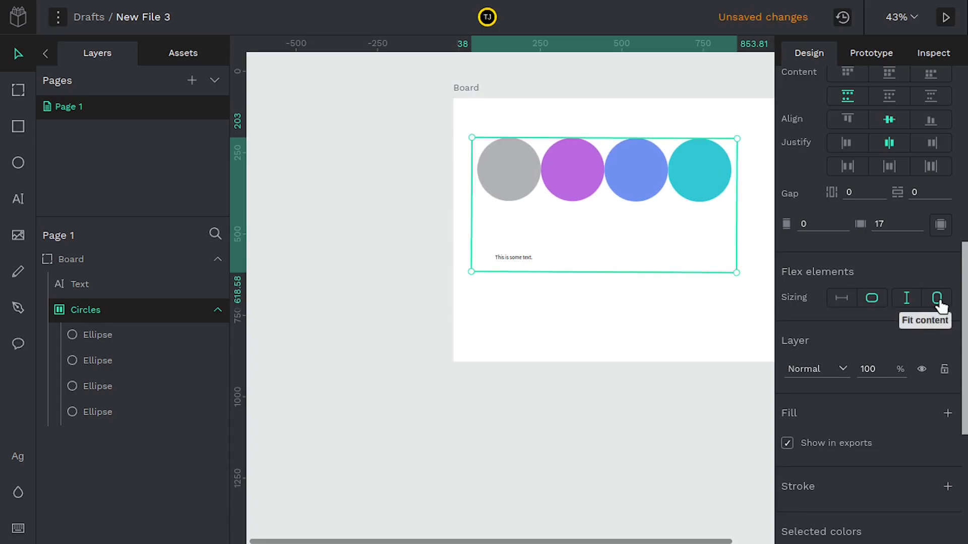
{"action": "left_click", "coordinate": [937, 302]}
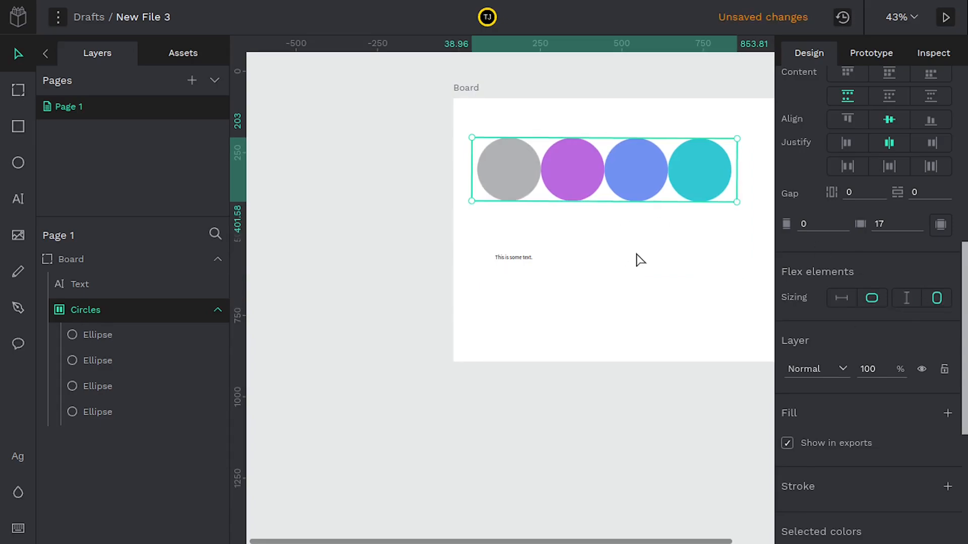
Step: Move the text into the Circles board between the purple and blue circles
{"action": "left_click", "coordinate": [525, 258]}
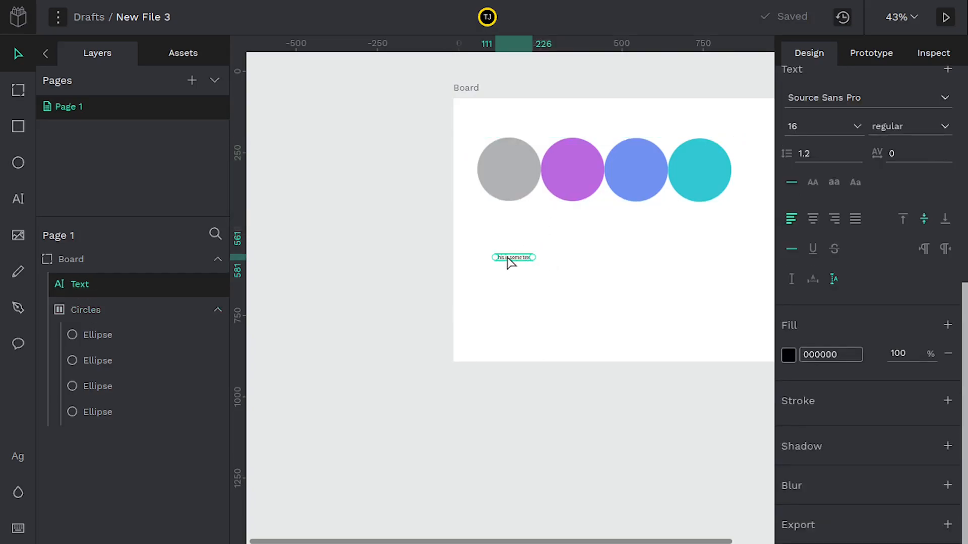
{"action": "left_click_drag", "start_coordinate": [512, 256], "coordinate": [585, 194]}
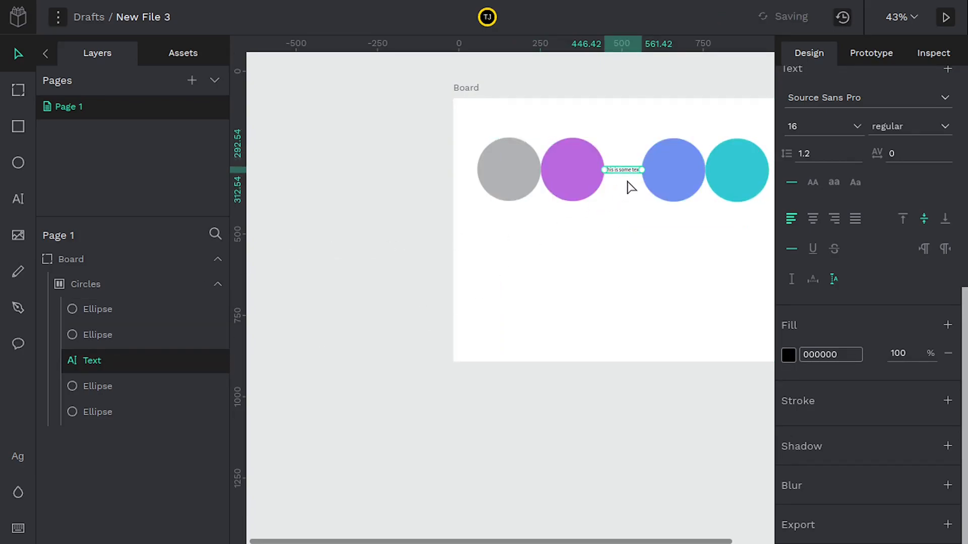
Step: Enlarge the Circles board to about 1006 by 421
{"action": "left_click", "coordinate": [496, 202]}
{"action": "left_click", "coordinate": [126, 284]}
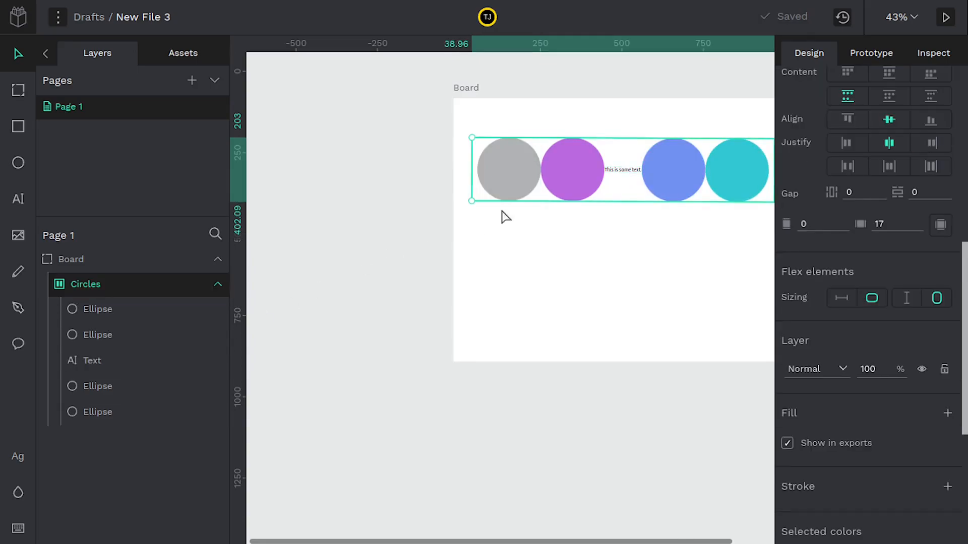
{"action": "left_click_drag", "start_coordinate": [470, 198], "coordinate": [457, 267]}
Step: Reorder the text within the Circles board so it sits between the gray and purple circles
{"action": "left_click", "coordinate": [590, 177]}
{"action": "left_click_drag", "start_coordinate": [613, 171], "coordinate": [552, 198]}
{"action": "left_click", "coordinate": [576, 198]}
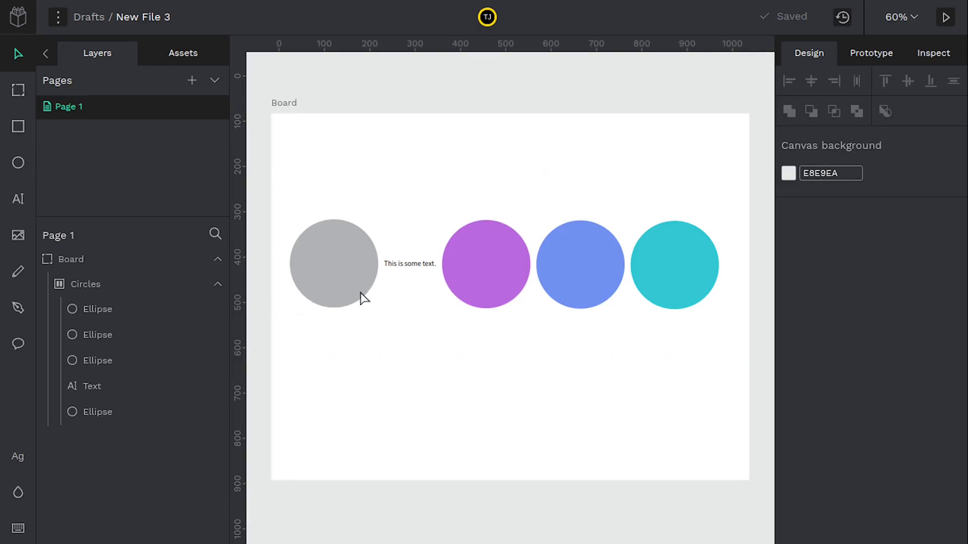
Step: Add a flex layout around the teal and blue circles and set the nested board's direction to column
{"action": "left_click", "coordinate": [412, 290]}
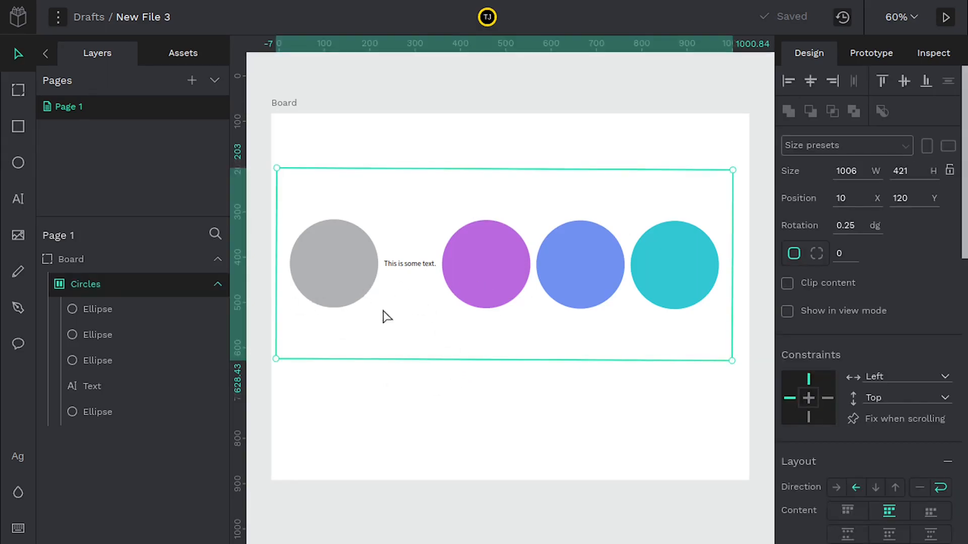
{"action": "left_click", "coordinate": [97, 314]}
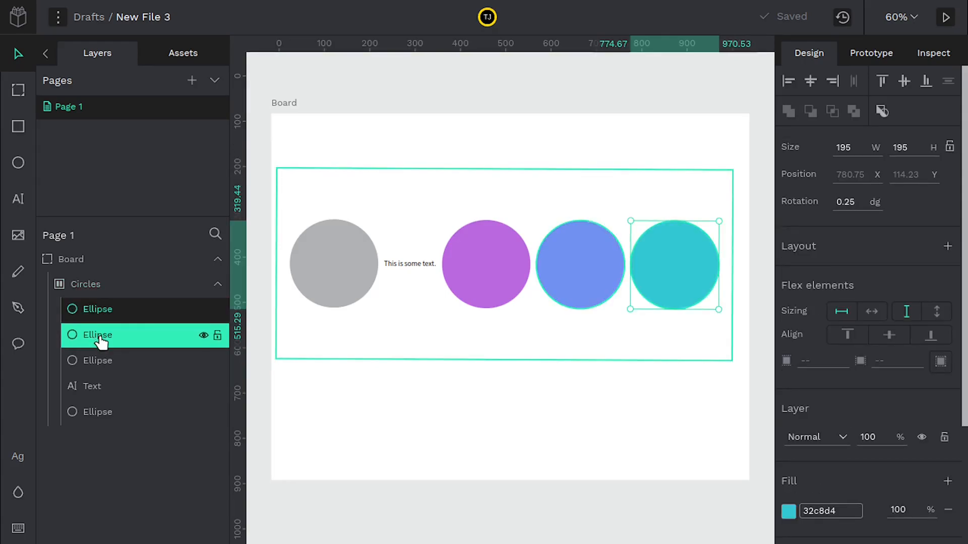
{"action": "left_click", "coordinate": [104, 336], "text": "shift"}
{"action": "right_click", "coordinate": [107, 344]}
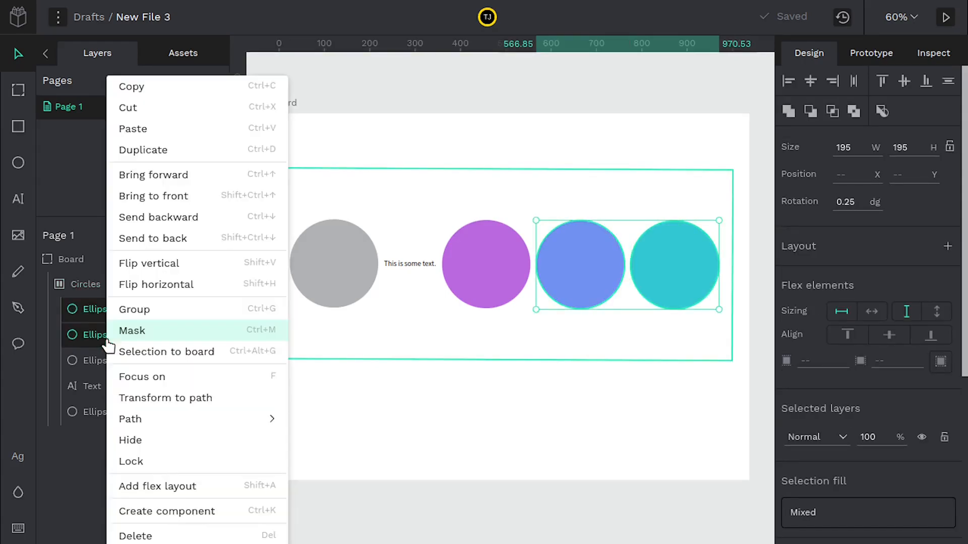
{"action": "left_click", "coordinate": [169, 487]}
{"action": "left_click", "coordinate": [875, 382]}
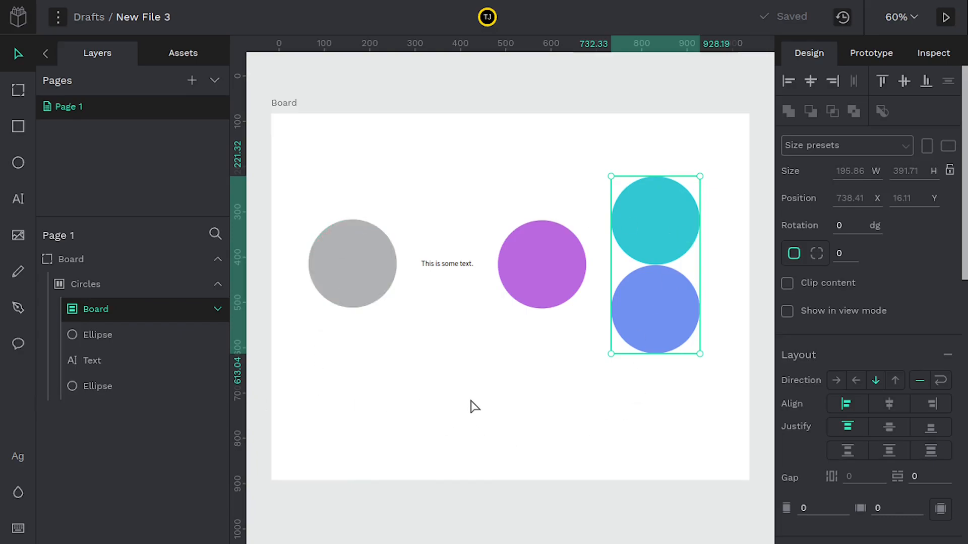
Step: Move the nested board past the purple circle, the text and the gray circle to the far left of the row
{"action": "key", "text": "Left"}
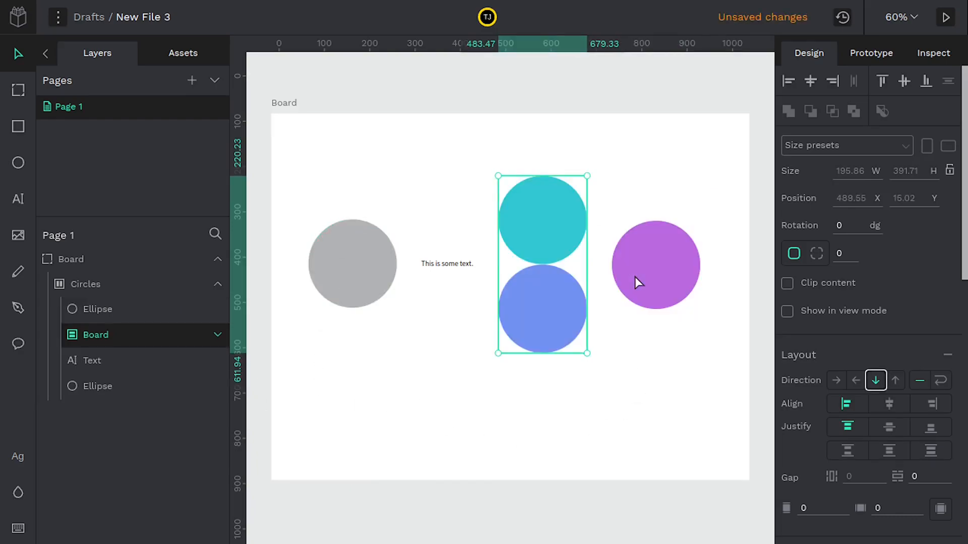
{"action": "key", "text": "Left"}
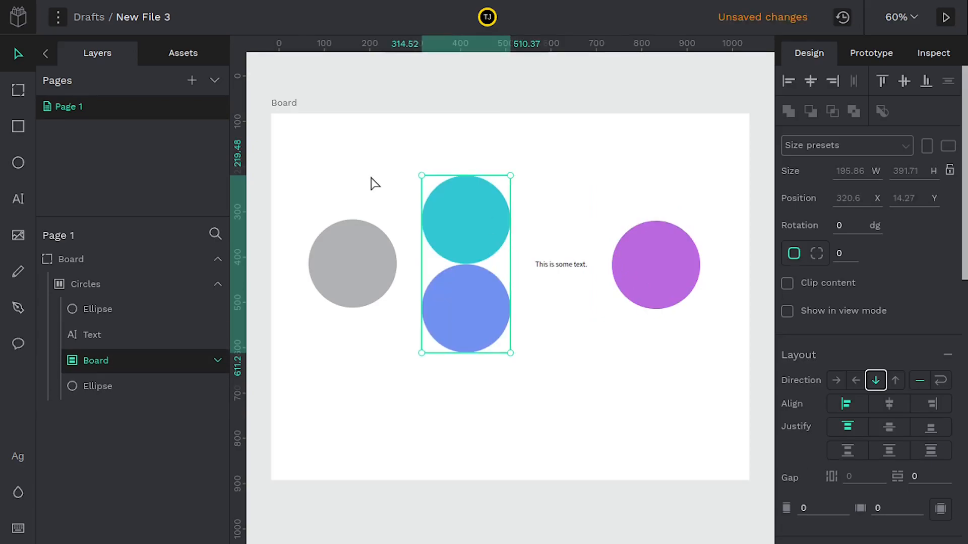
{"action": "key", "text": "Left"}
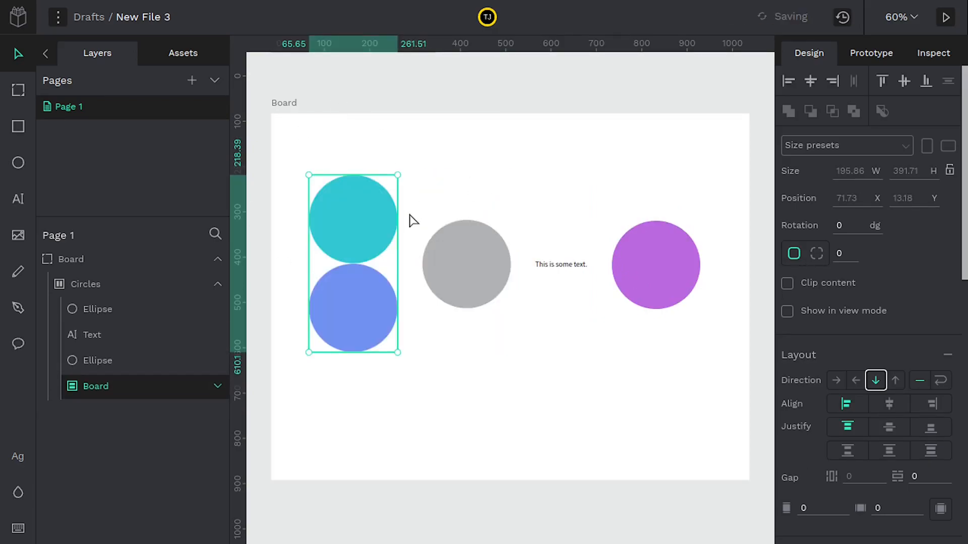